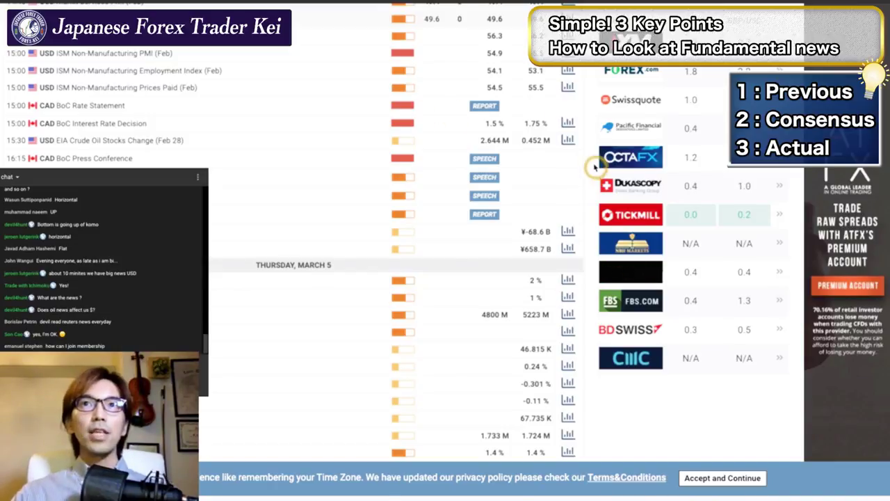
# Circle the Previous, Consensus and Actual column headings above the Wednesday, March 4 events in the economic calendar.
pyautogui.scroll(1, 594, 164)
pyautogui.scroll(1, 594, 165)
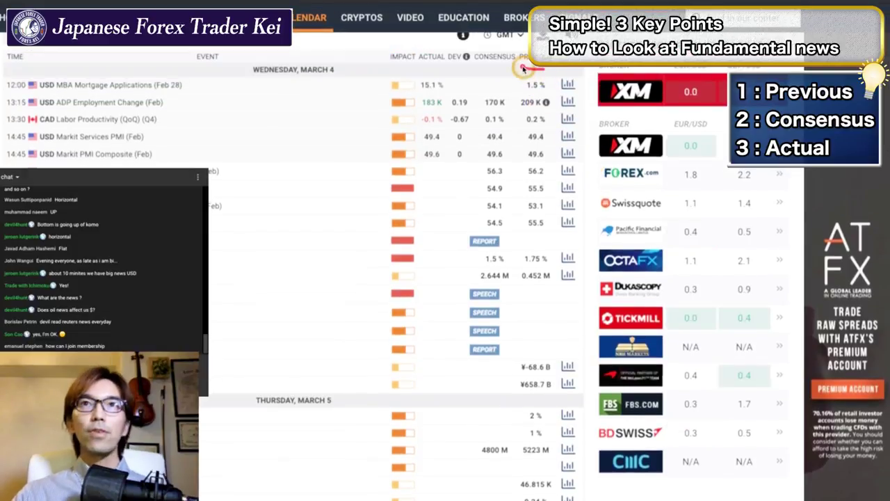
pyautogui.moveTo(524, 68)
pyautogui.mouseDown()
pyautogui.moveTo(537, 56)
pyautogui.moveTo(553, 69)
pyautogui.mouseUp()
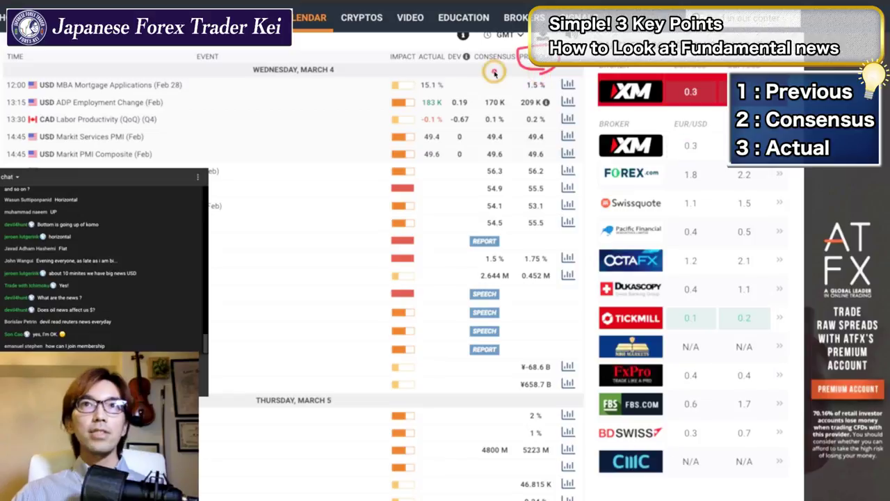
pyautogui.moveTo(494, 72)
pyautogui.mouseDown()
pyautogui.moveTo(522, 50)
pyautogui.moveTo(434, 71)
pyautogui.mouseUp()
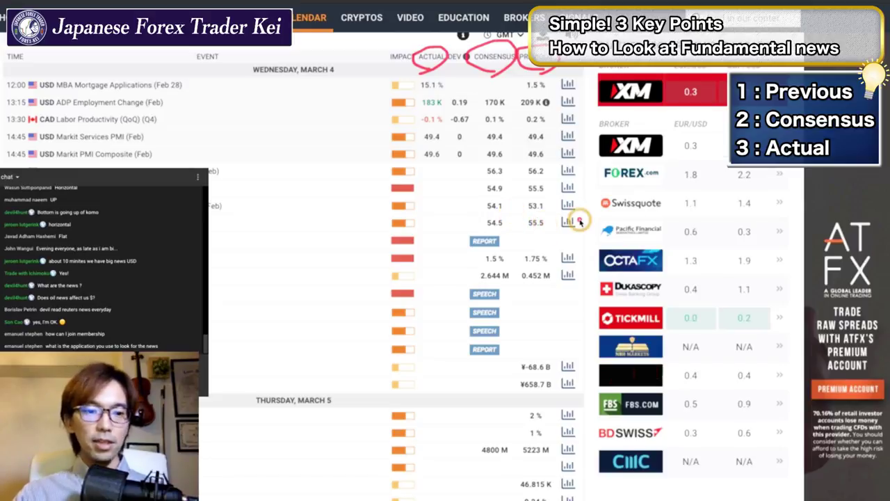
# Circle the previous value, the consensus value and the empty actual cell in the USD ISM Non-Manufacturing PMI (Feb) row.
pyautogui.scroll(-1, 588, 223)
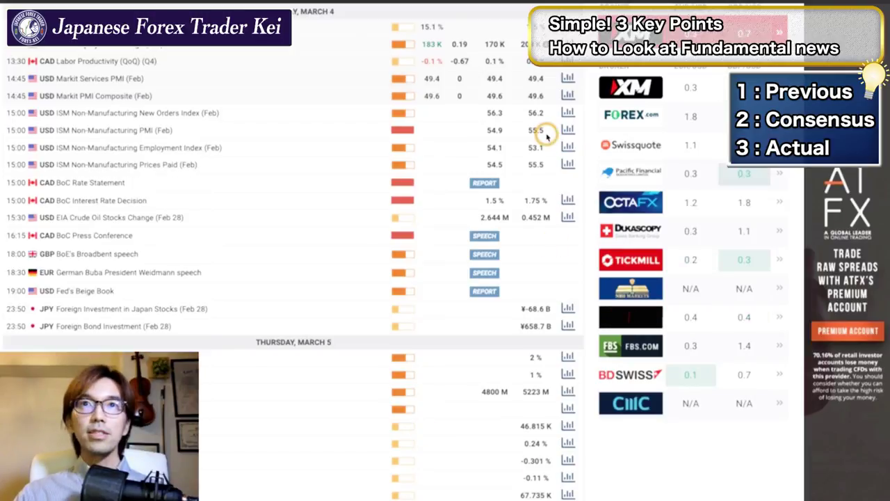
pyautogui.scroll(1, 584, 144)
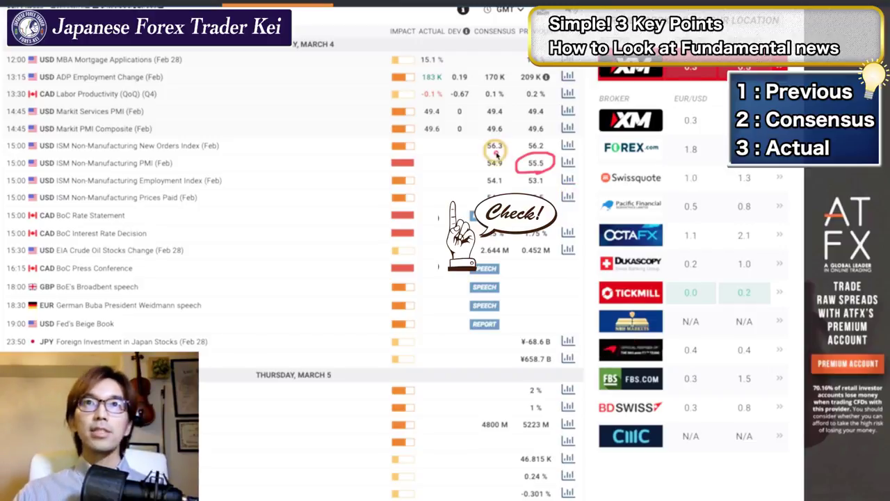
pyautogui.moveTo(501, 154)
pyautogui.mouseDown()
pyautogui.moveTo(479, 164)
pyautogui.moveTo(491, 177)
pyautogui.moveTo(505, 167)
pyautogui.moveTo(500, 153)
pyautogui.mouseUp()
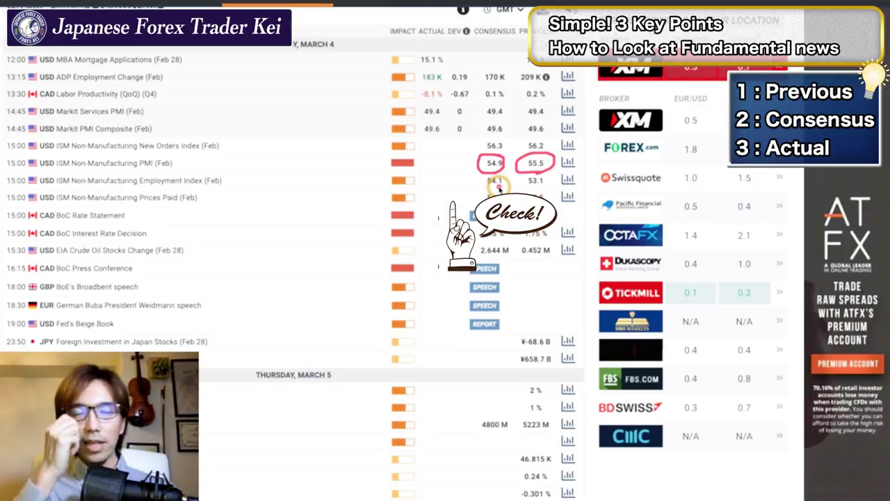
pyautogui.moveTo(446, 172)
pyautogui.mouseDown()
pyautogui.moveTo(415, 165)
pyautogui.moveTo(432, 151)
pyautogui.moveTo(452, 166)
pyautogui.moveTo(437, 176)
pyautogui.mouseUp()
pyautogui.moveTo(500, 157)
pyautogui.mouseDown()
pyautogui.moveTo(513, 170)
pyautogui.moveTo(505, 179)
pyautogui.moveTo(480, 164)
pyautogui.moveTo(506, 155)
pyautogui.moveTo(495, 177)
pyautogui.moveTo(487, 164)
pyautogui.mouseUp()
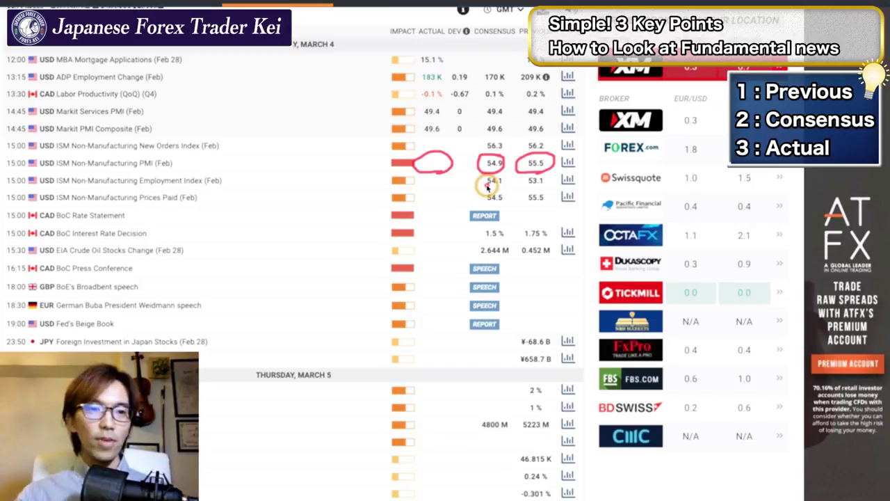
# Circle the three column headings again and emphasize the ISM Non-Manufacturing PMI's previous and consensus values with second circles.
pyautogui.moveTo(564, 34)
pyautogui.mouseDown()
pyautogui.moveTo(532, 46)
pyautogui.moveTo(528, 63)
pyautogui.moveTo(484, 33)
pyautogui.moveTo(500, 20)
pyautogui.mouseUp()
pyautogui.moveTo(432, 45)
pyautogui.mouseDown()
pyautogui.moveTo(408, 33)
pyautogui.moveTo(445, 25)
pyautogui.mouseUp()
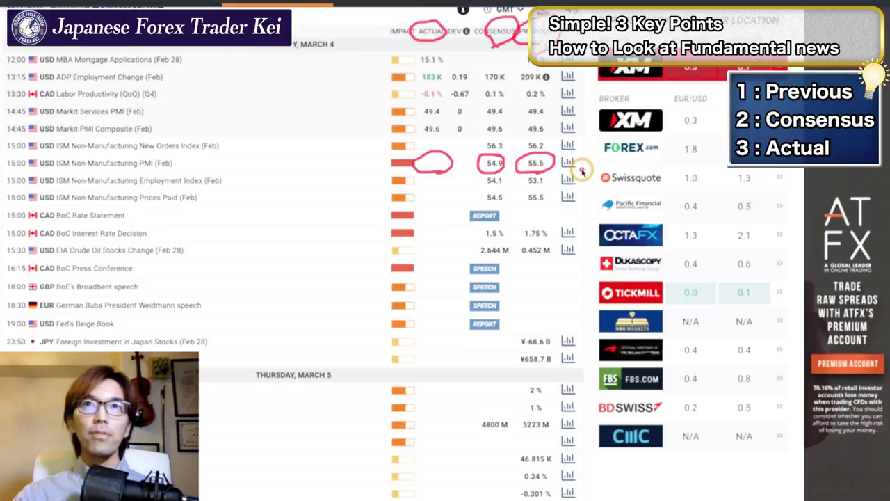
pyautogui.moveTo(535, 173)
pyautogui.mouseDown()
pyautogui.moveTo(511, 156)
pyautogui.moveTo(556, 142)
pyautogui.moveTo(541, 172)
pyautogui.mouseUp()
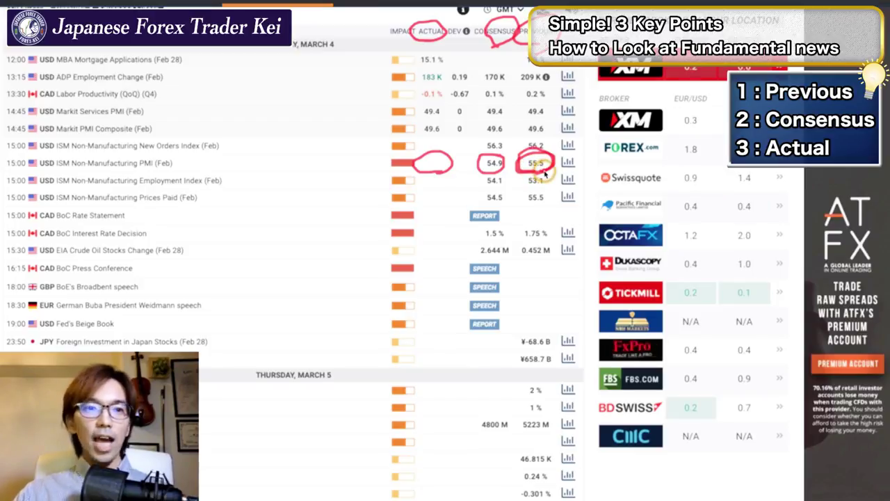
pyautogui.moveTo(491, 173)
pyautogui.mouseDown()
pyautogui.moveTo(513, 154)
pyautogui.moveTo(482, 180)
pyautogui.mouseUp()
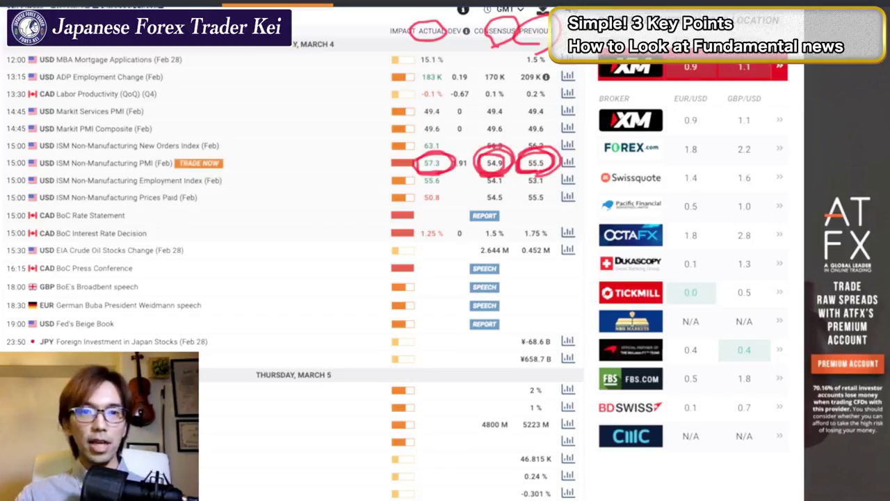
# Look at the EURUSD chart in MetaTrader, switch to the browser's currency strength graph, and display yesterday's data.
pyautogui.hotkey('alt', 'Tab')
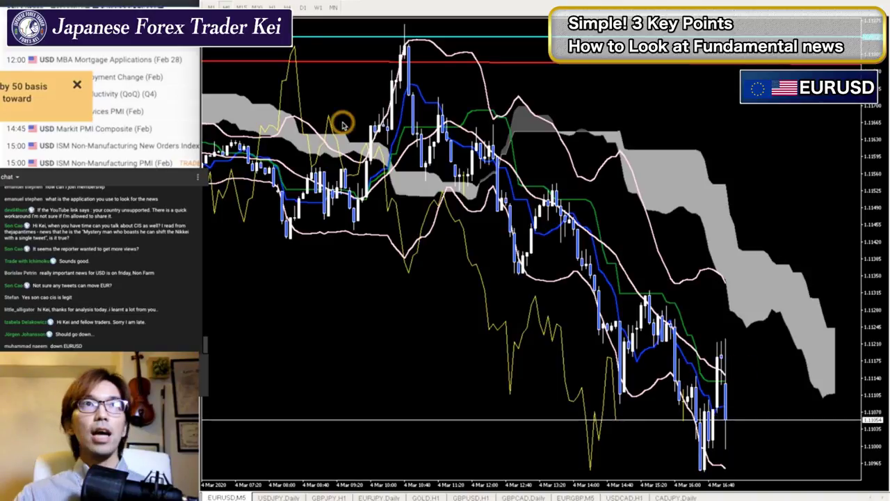
pyautogui.click(162, 3)
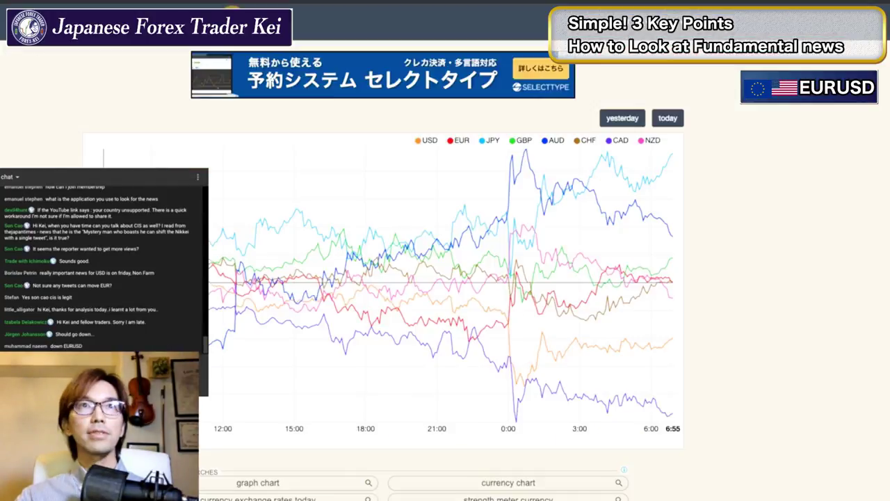
pyautogui.click(346, 104)
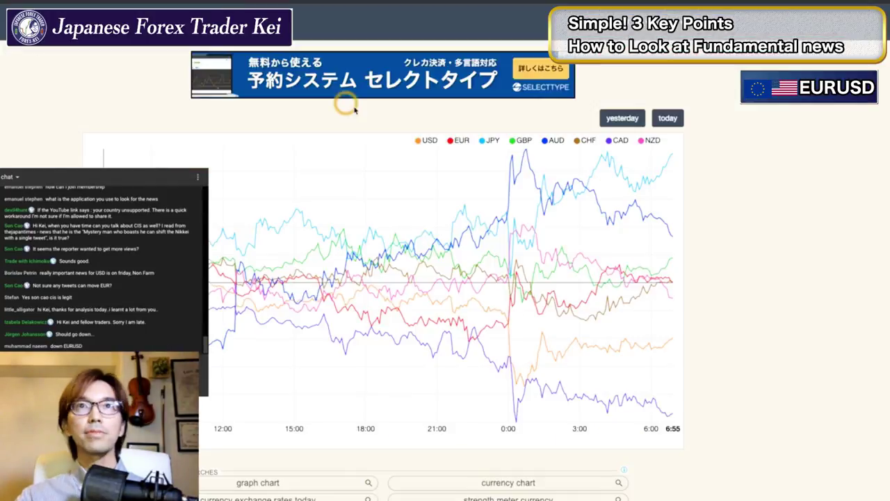
pyautogui.click(623, 118)
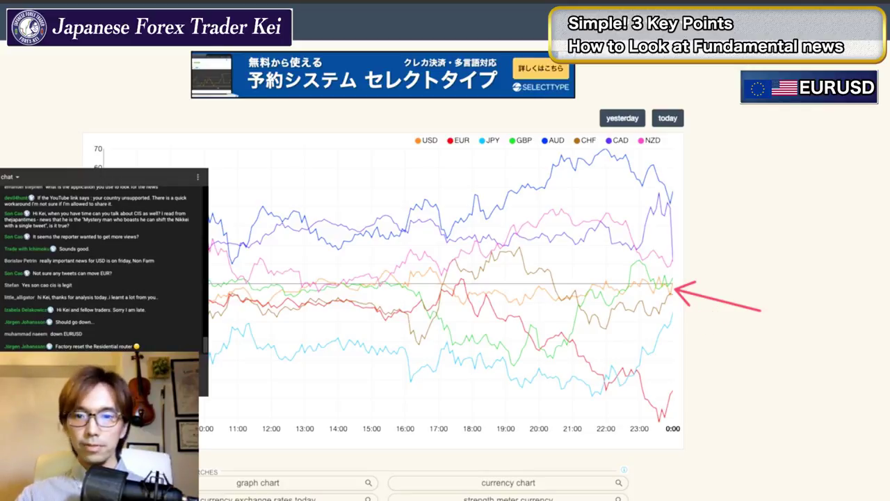
# Switch to MetaTrader and display the USDJPY chart on the M5 timeframe.
pyautogui.hotkey('alt', 'Tab')
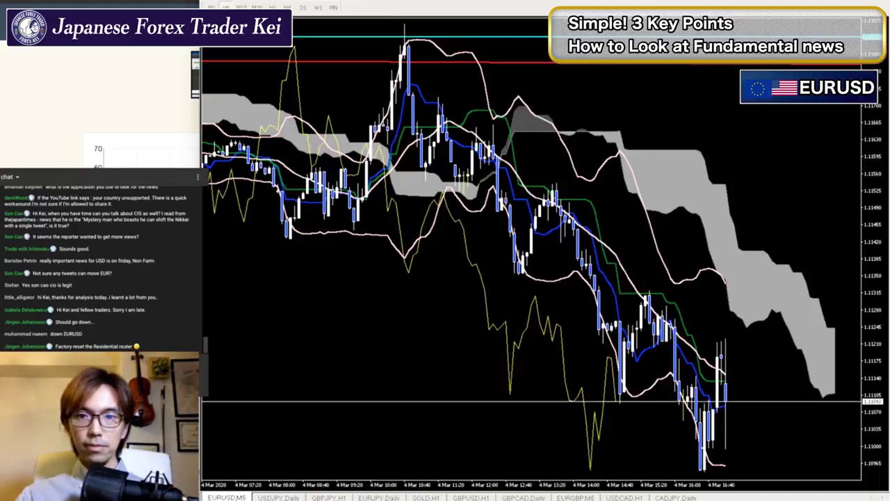
pyautogui.click(286, 498)
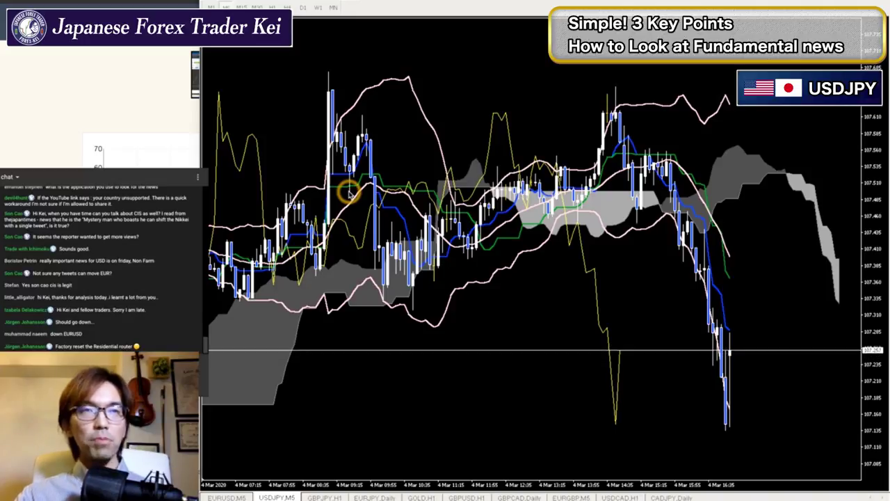
# Return to the economic calendar in the browser and examine the March 4 USD and CAD releases.
pyautogui.hotkey('alt', 'Tab')
pyautogui.click(354, 396)
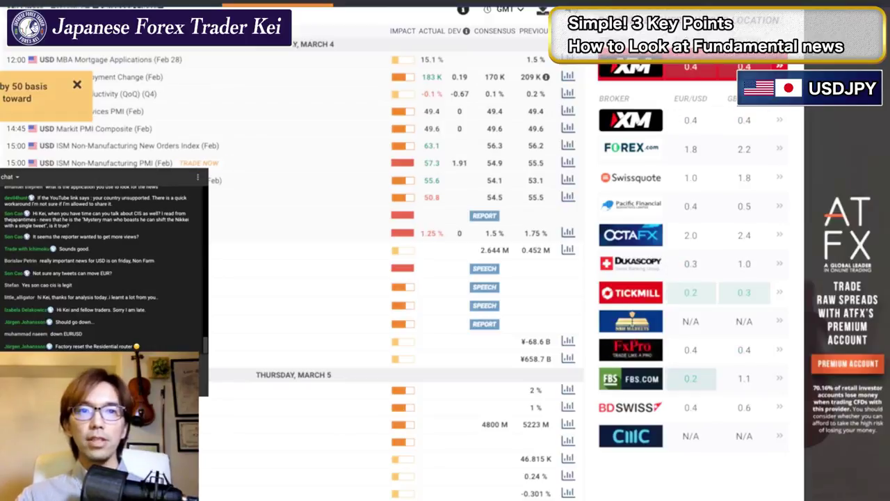
pyautogui.scroll(-2, 572, 140)
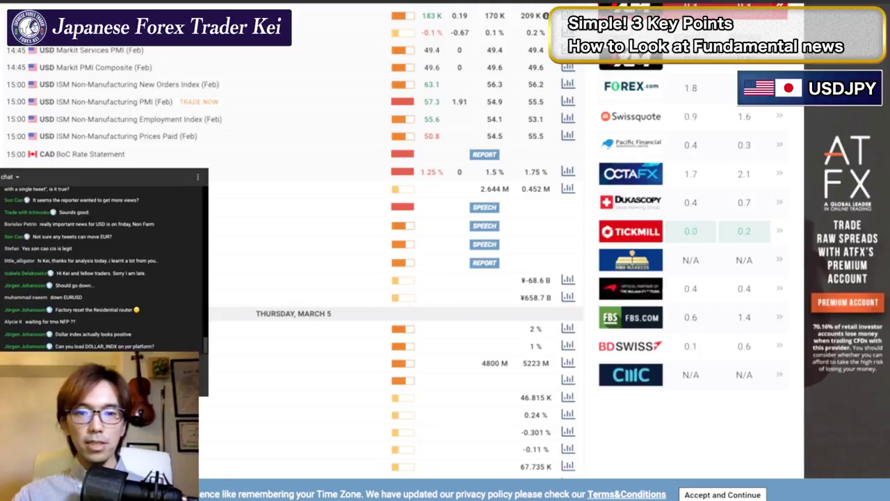
# Switch to MetaTrader, show the EURUSD chart on the daily timeframe, and compress its price scale slightly.
pyautogui.hotkey('alt', 'Tab')
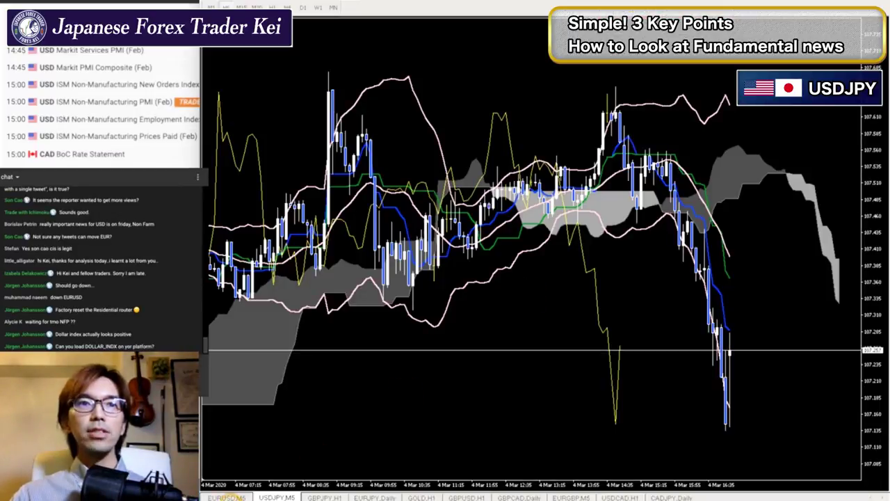
pyautogui.click(227, 496)
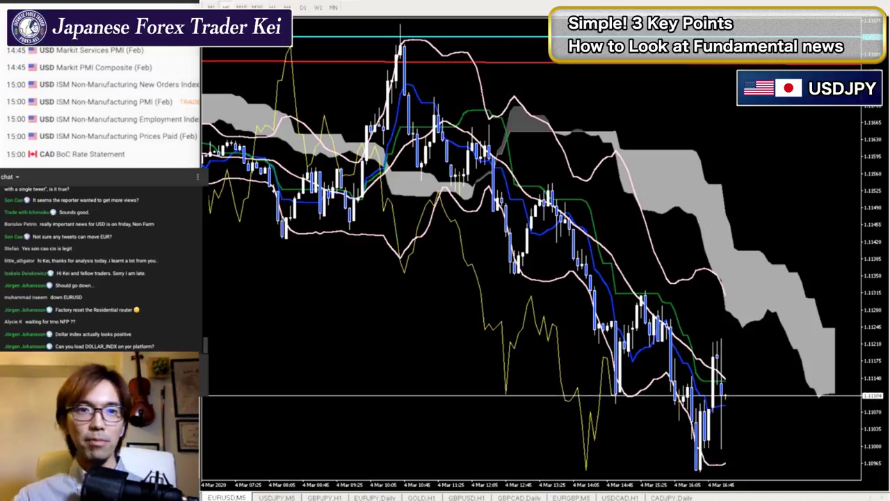
pyautogui.click(429, 270)
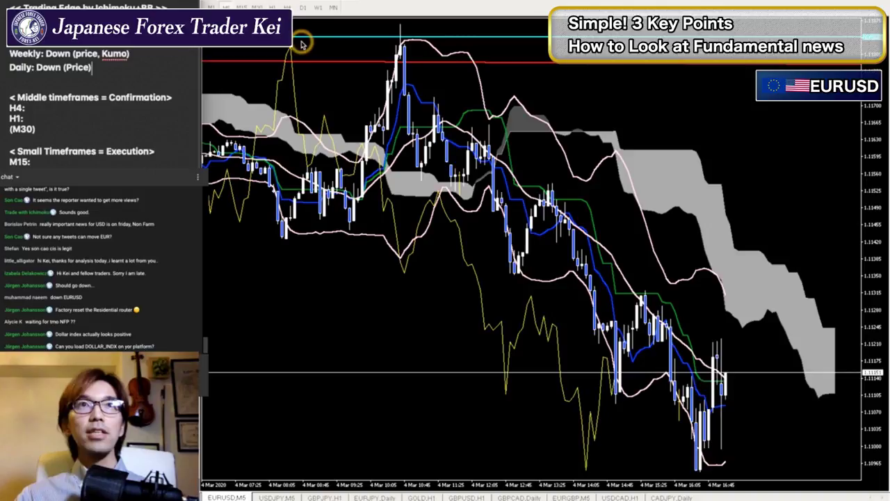
pyautogui.click(304, 7)
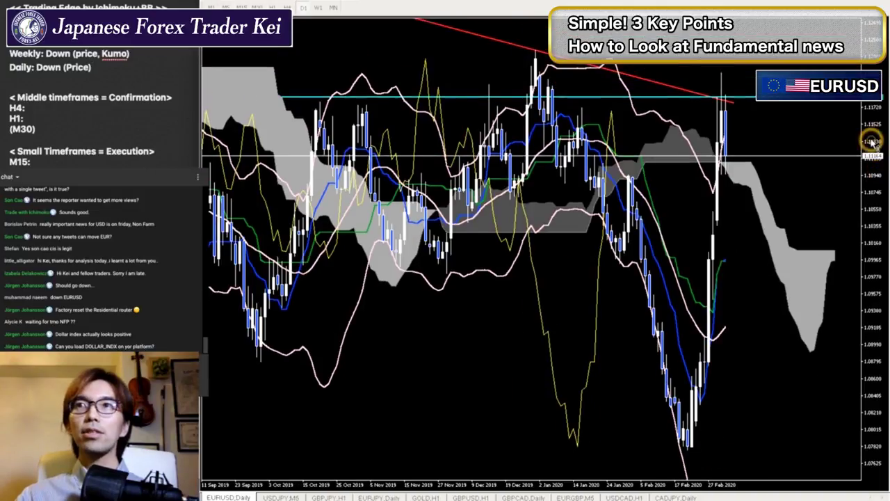
pyautogui.moveTo(872, 157)
pyautogui.mouseDown()
pyautogui.moveTo(877, 267)
pyautogui.moveTo(873, 139)
pyautogui.moveTo(875, 157)
pyautogui.mouseUp()
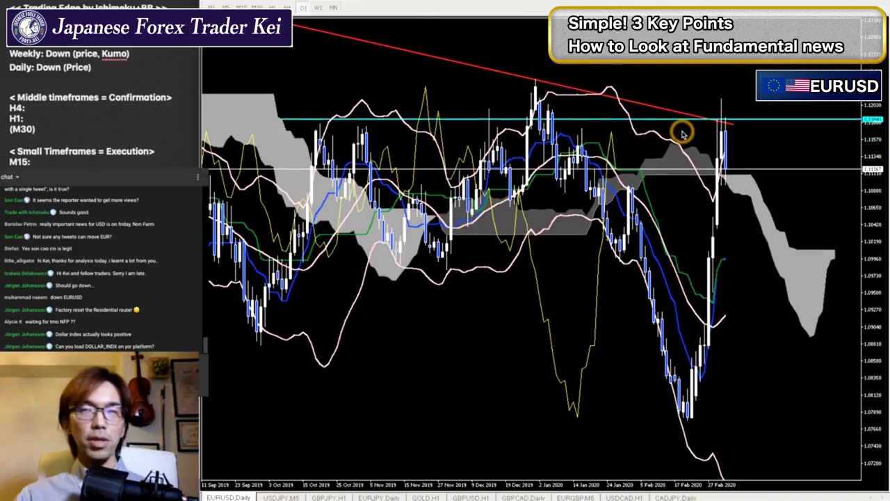
# Circle the two highs touching the descending red trendline and the two major lows on the EURUSD daily chart.
pyautogui.moveTo(537, 94); pyautogui.dragTo(539, 92)
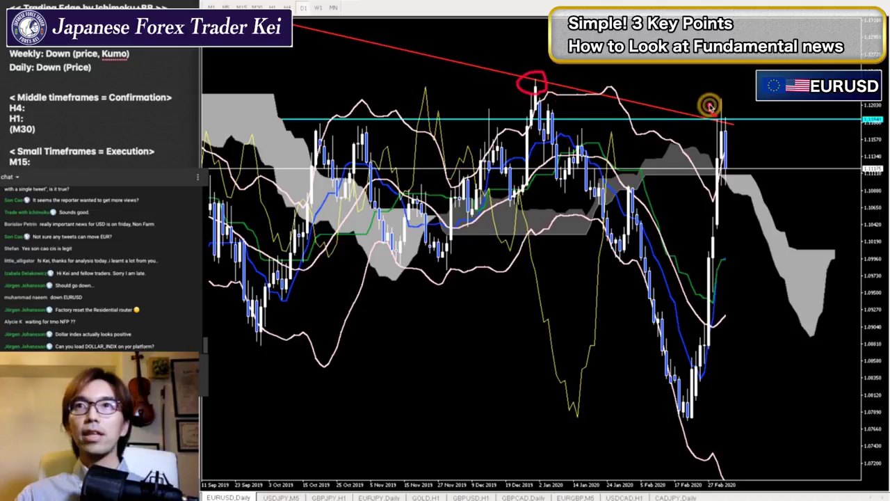
pyautogui.moveTo(709, 106); pyautogui.dragTo(718, 101)
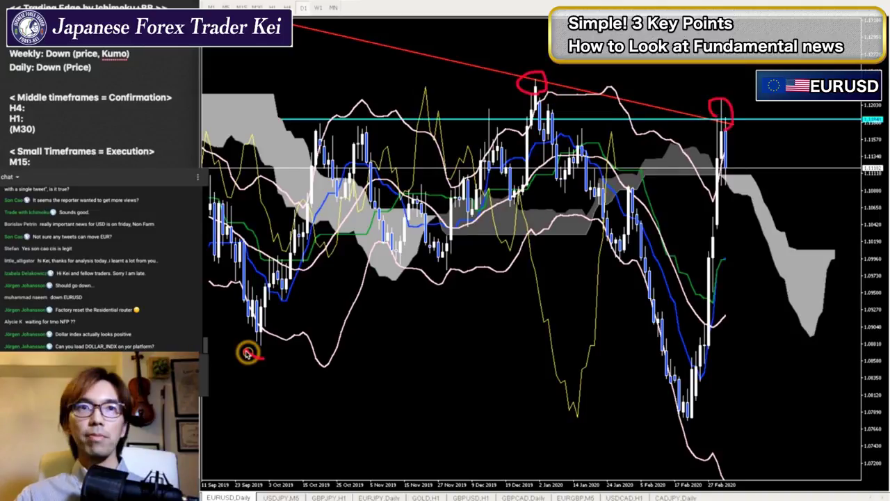
pyautogui.moveTo(259, 331); pyautogui.dragTo(256, 333)
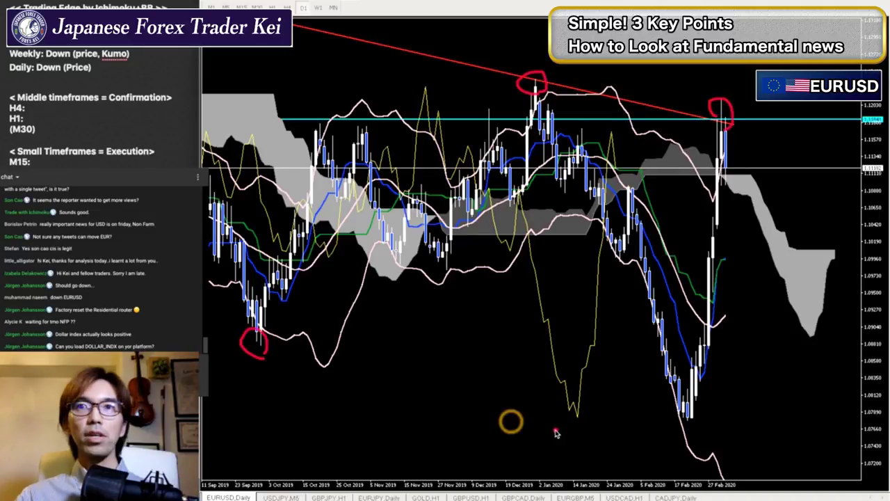
pyautogui.moveTo(686, 405); pyautogui.dragTo(688, 407)
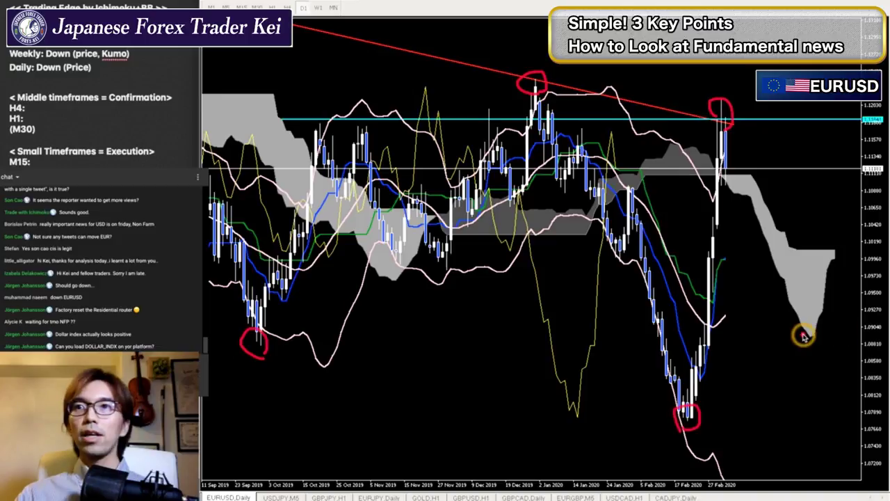
# Trace the future cloud's edge and the February drop and rally, and draw a downward arrow from the latest high.
pyautogui.moveTo(804, 336); pyautogui.dragTo(834, 251)
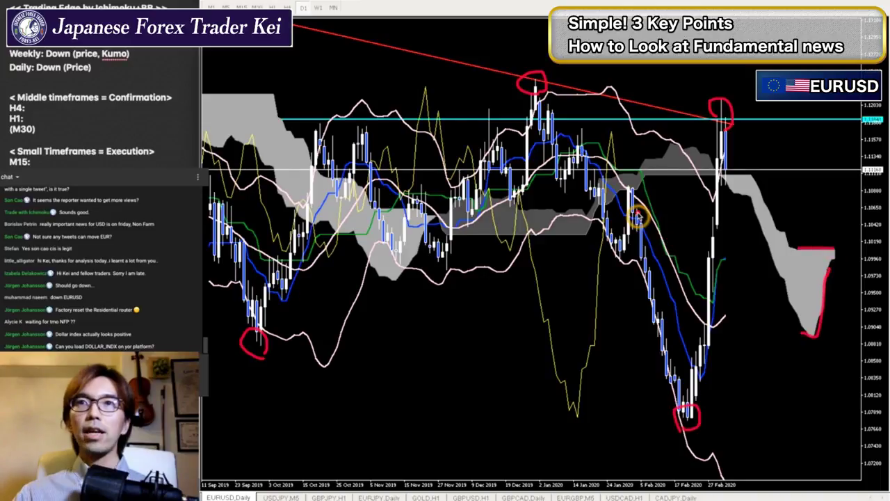
pyautogui.moveTo(636, 217); pyautogui.dragTo(710, 142)
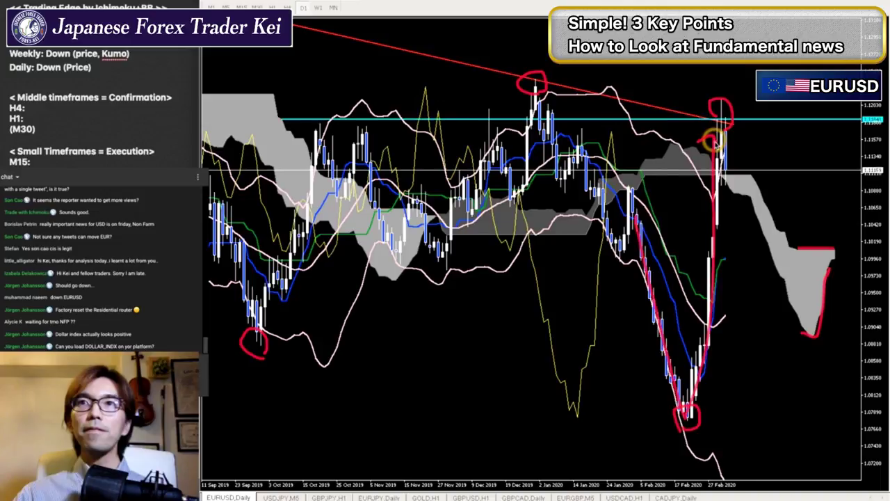
pyautogui.moveTo(711, 142)
pyautogui.mouseDown()
pyautogui.moveTo(722, 128)
pyautogui.moveTo(772, 210)
pyautogui.mouseUp()
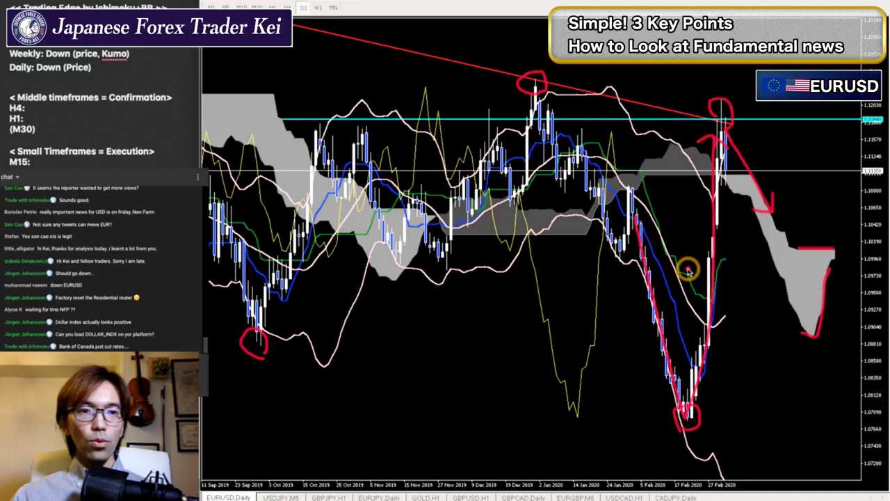
# Clear the freehand drawings and display the CADJPY chart on the M5 timeframe.
pyautogui.press('Escape')
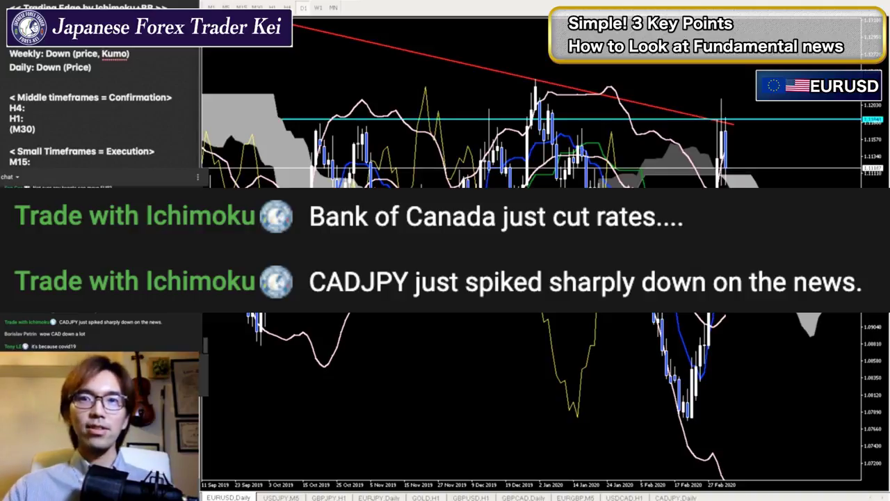
pyautogui.click(670, 497)
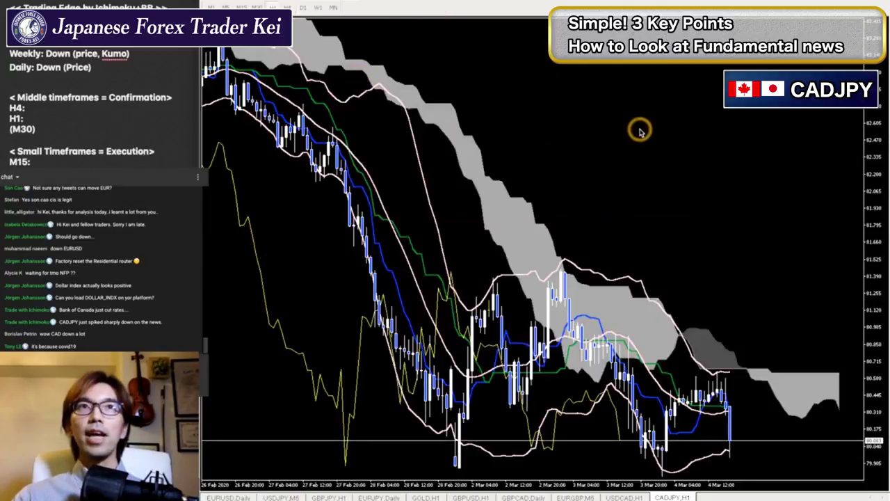
pyautogui.click(226, 6)
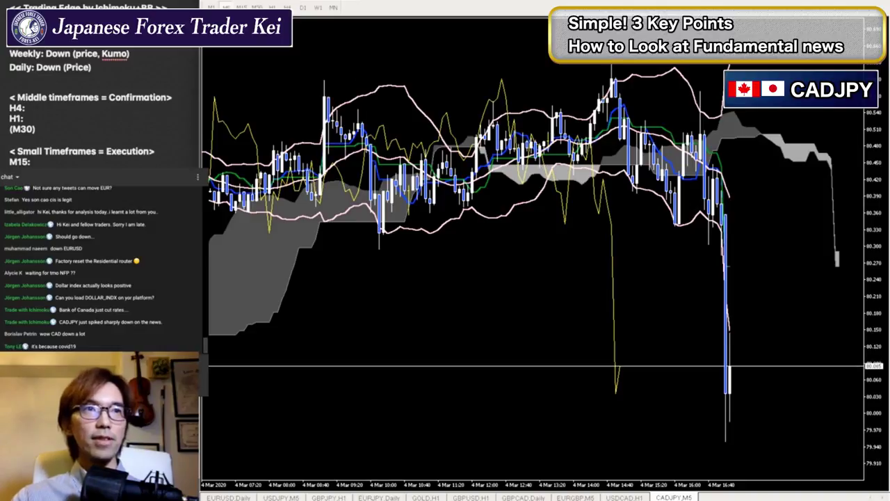
# Switch to the economic calendar, underline the CAD BoC Interest Rate Decision row, and circle its previous 1.75 % and consensus 1.5 % values.
pyautogui.hotkey('alt', 'Tab')
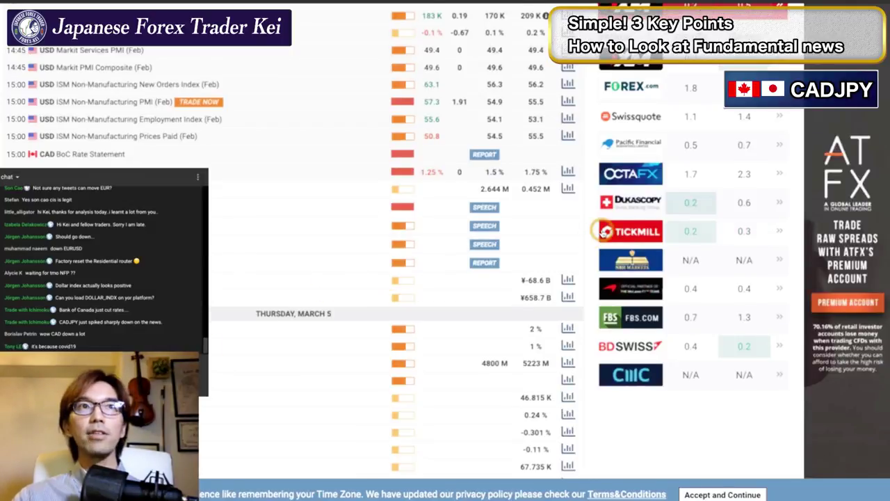
pyautogui.scroll(-3, 599, 231)
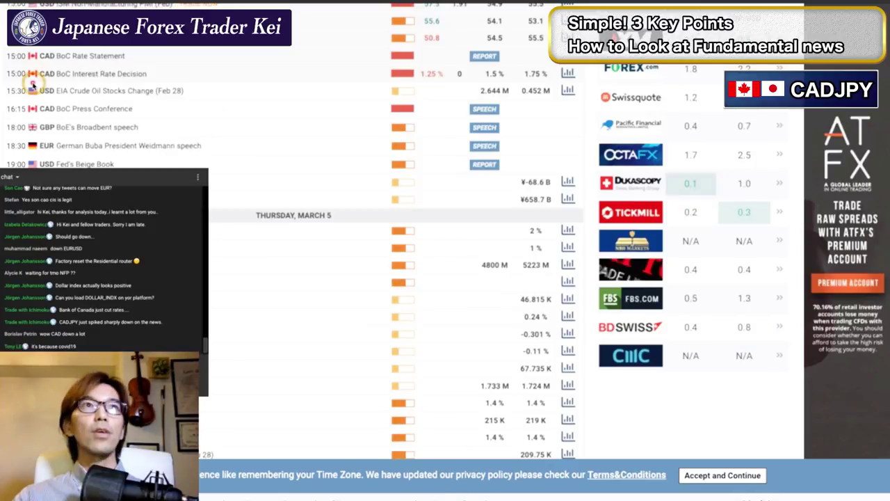
pyautogui.moveTo(31, 82)
pyautogui.mouseDown()
pyautogui.moveTo(576, 82)
pyautogui.moveTo(550, 68)
pyautogui.mouseUp()
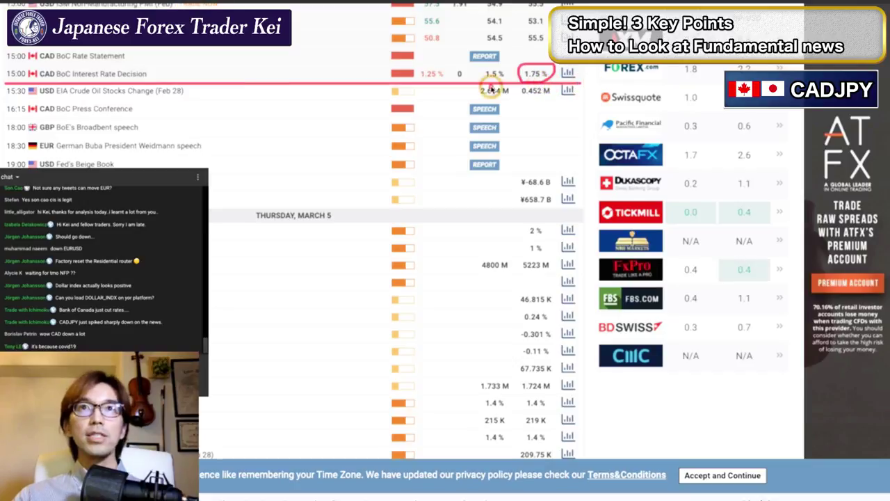
pyautogui.moveTo(491, 89); pyautogui.dragTo(488, 64)
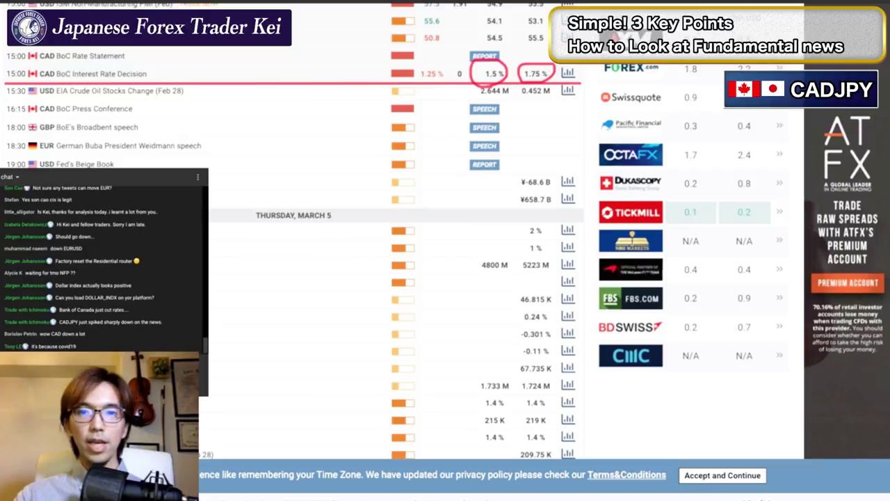
# Return to MetaTrader, show the EURUSD chart on the H4 timeframe, and compress its price scale slightly.
pyautogui.hotkey('alt', 'Tab')
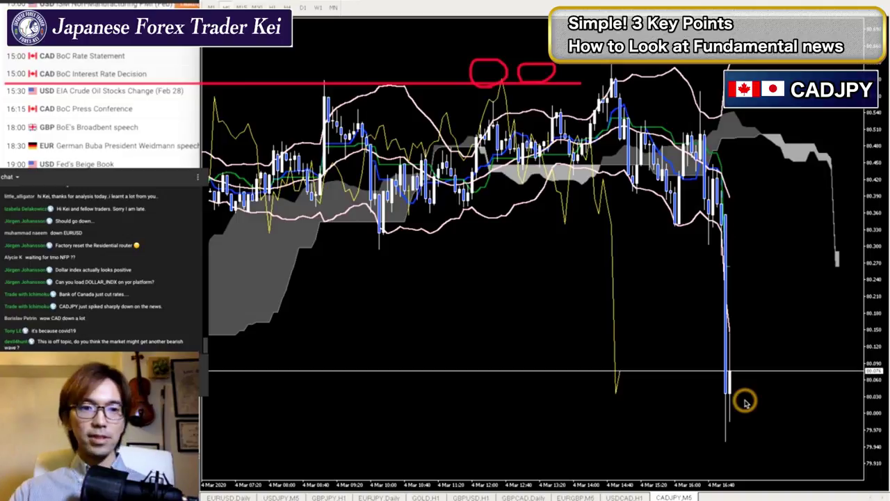
pyautogui.click(228, 497)
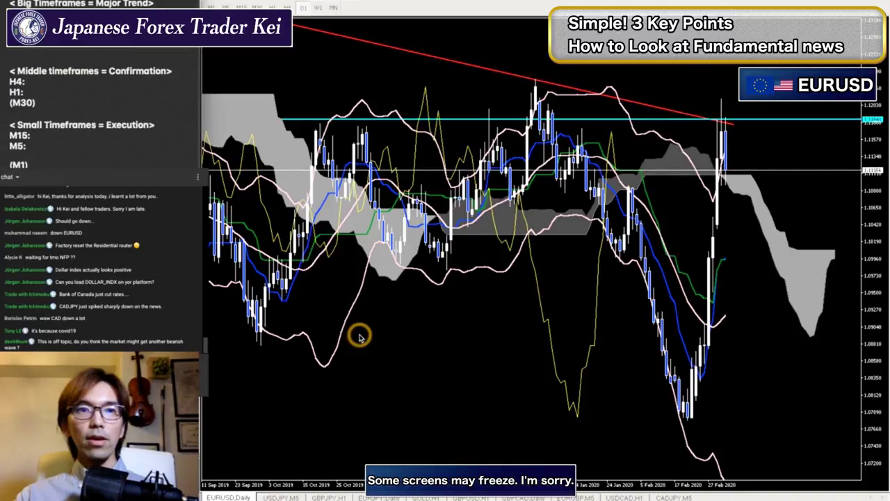
pyautogui.write('H4')
pyautogui.press('Return')
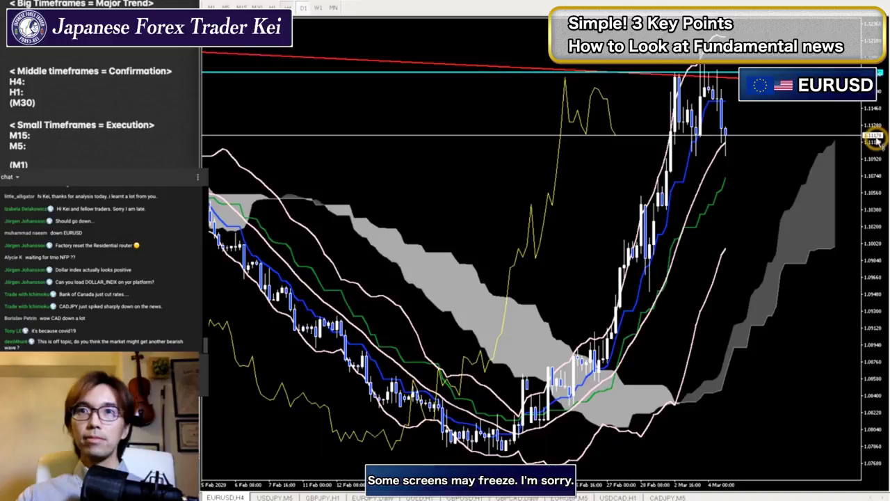
pyautogui.moveTo(878, 139); pyautogui.dragTo(815, 338)
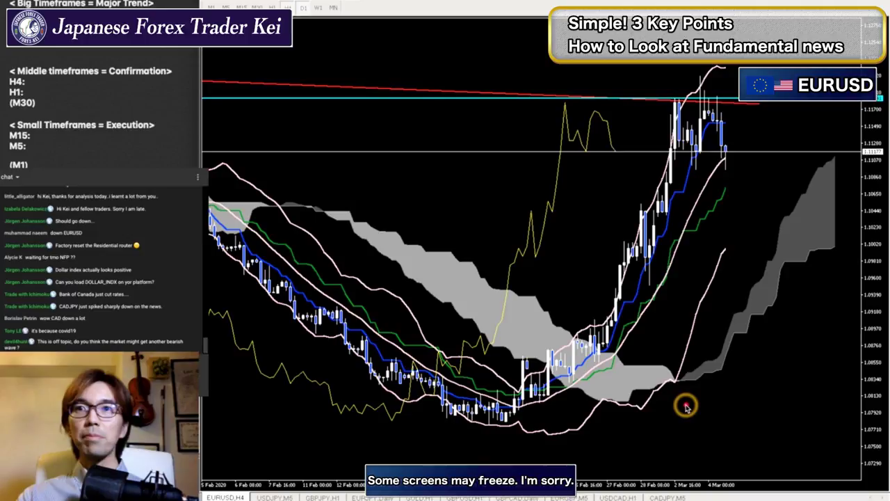
# Circle the future cloud twist, draw upward arrows along the rising cloud and the rally, and circle the pullbacks to the blue line.
pyautogui.moveTo(686, 406); pyautogui.dragTo(842, 186)
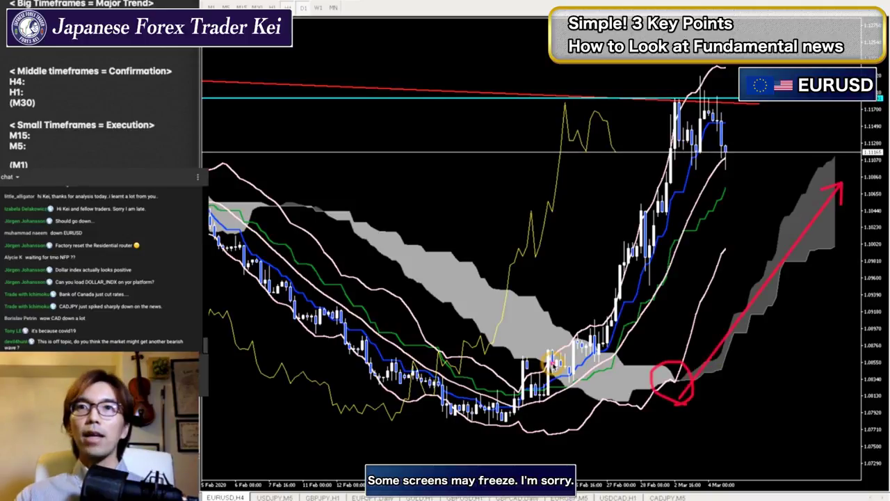
pyautogui.moveTo(528, 367); pyautogui.dragTo(692, 112)
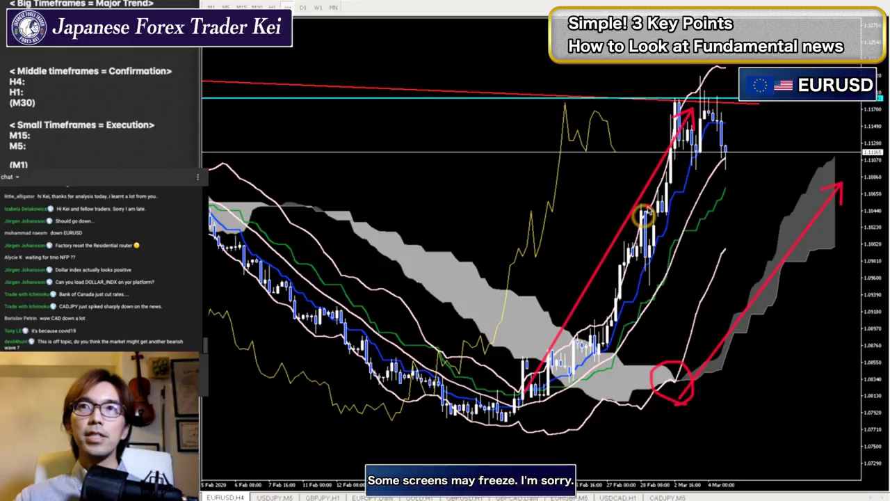
pyautogui.moveTo(578, 366); pyautogui.dragTo(589, 353)
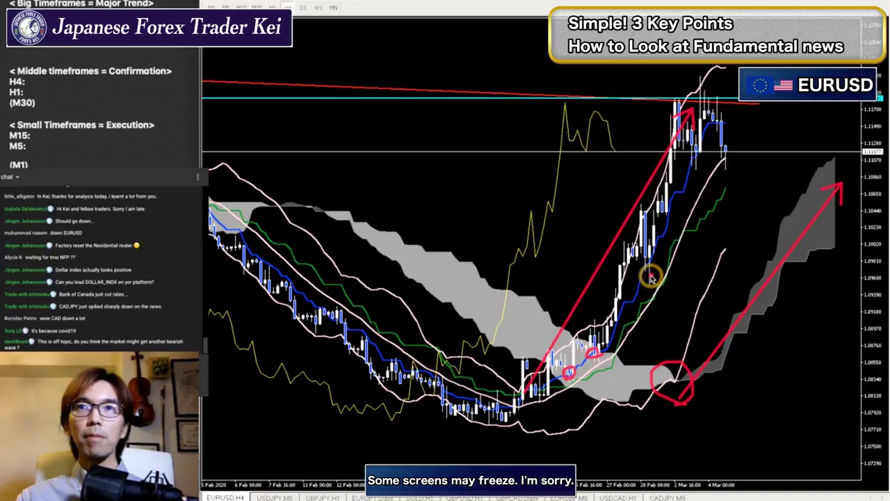
pyautogui.moveTo(652, 277); pyautogui.dragTo(650, 274)
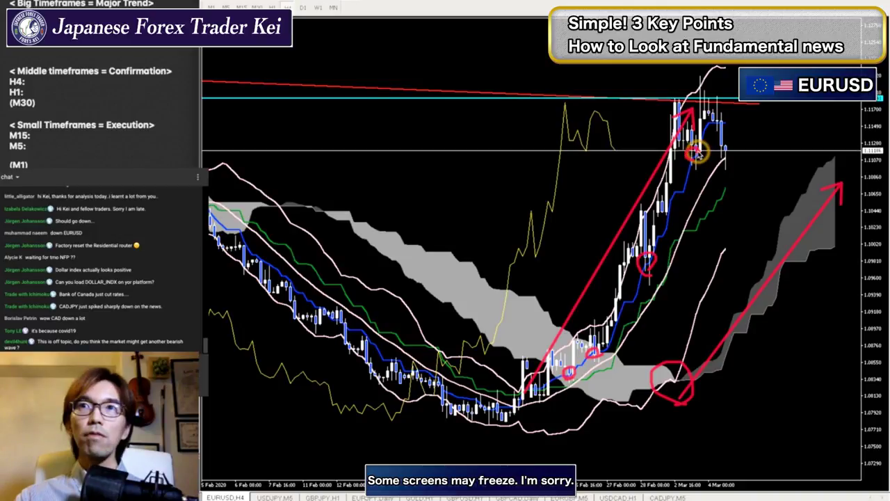
# Mark the latest break below the blue line with an arrow and circle, and ring the highs around the cyan resistance line.
pyautogui.moveTo(811, 109)
pyautogui.mouseDown()
pyautogui.moveTo(731, 120)
pyautogui.moveTo(744, 136)
pyautogui.mouseUp()
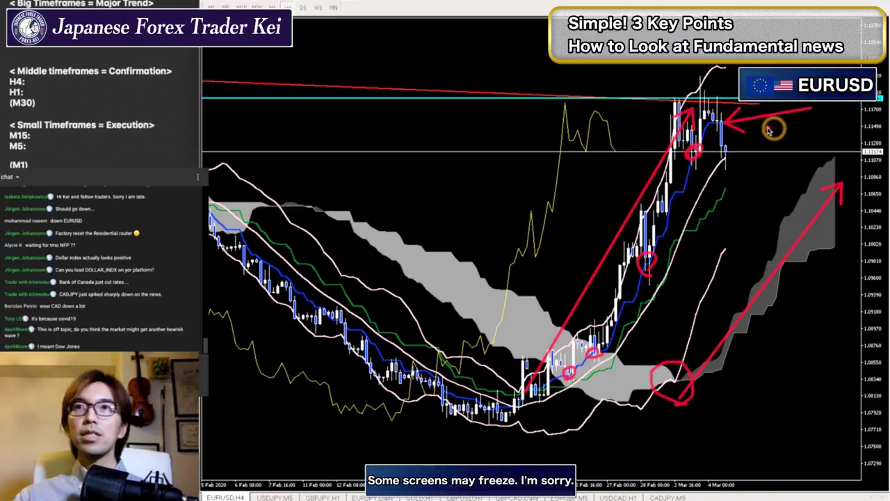
pyautogui.moveTo(727, 117); pyautogui.dragTo(716, 134)
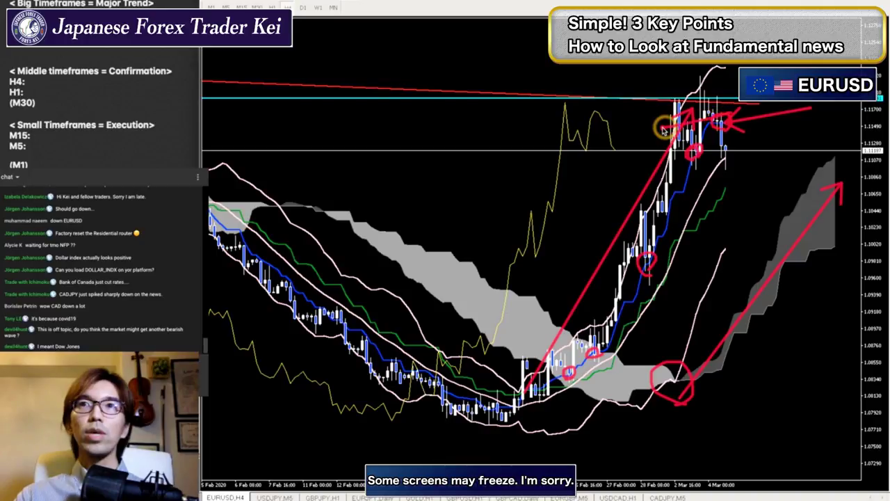
pyautogui.moveTo(665, 129); pyautogui.dragTo(777, 106)
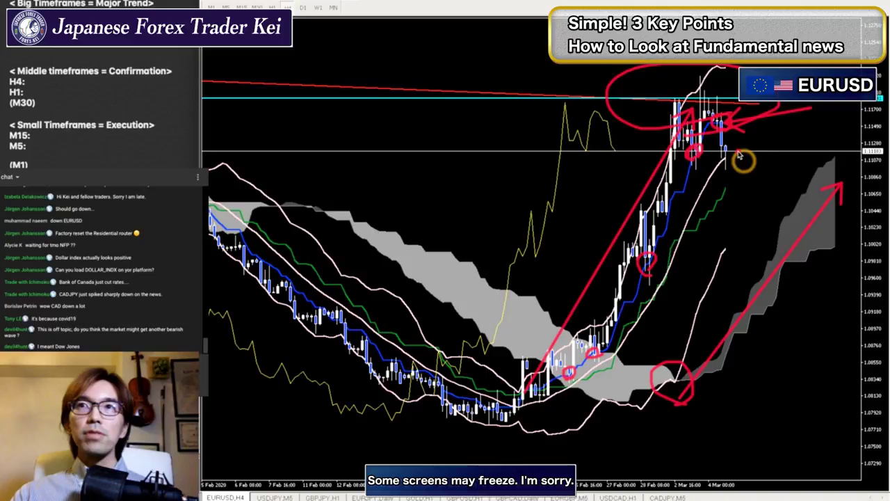
# Sketch a drop from the latest candles followed by an upward arrow beyond the resistance, and clear the freehand drawings.
pyautogui.moveTo(727, 157); pyautogui.dragTo(764, 234)
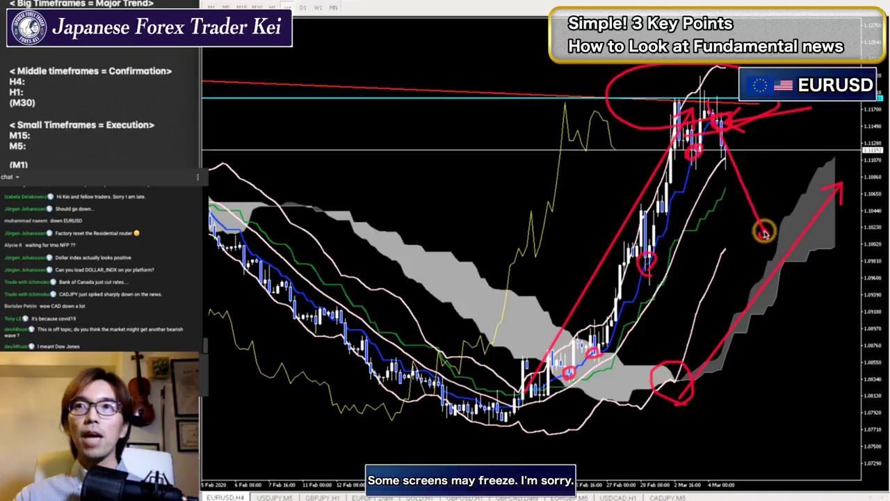
pyautogui.moveTo(756, 223)
pyautogui.mouseDown()
pyautogui.moveTo(773, 221)
pyautogui.moveTo(857, 52)
pyautogui.mouseUp()
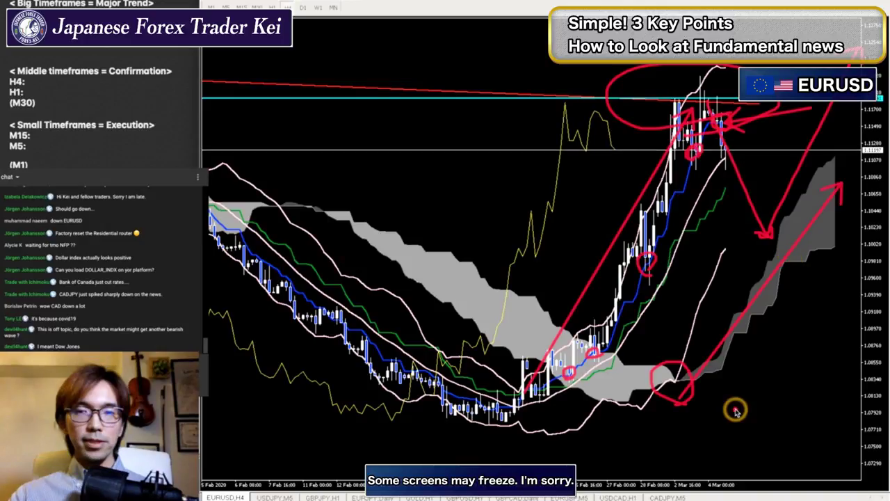
pyautogui.press('Escape')
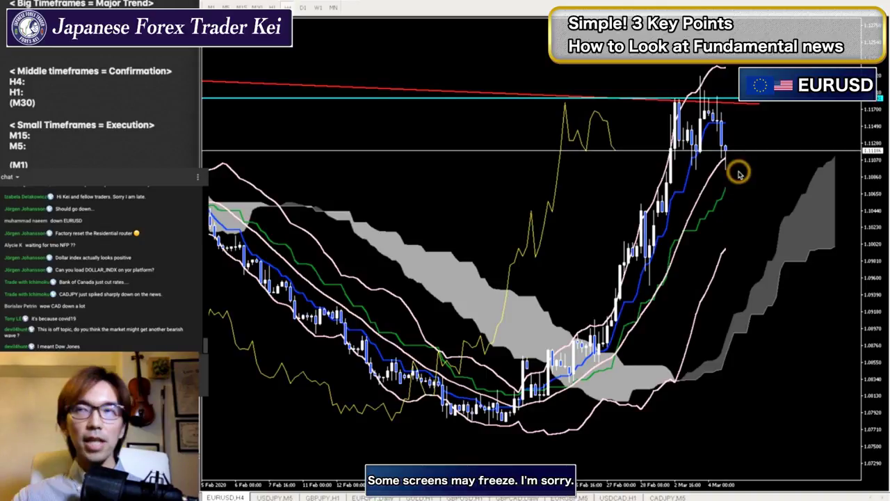
# Circle the latest H4 candle near the middle band, sketch a small dip and bounce from it, and clear the drawings.
pyautogui.moveTo(739, 173); pyautogui.dragTo(735, 170)
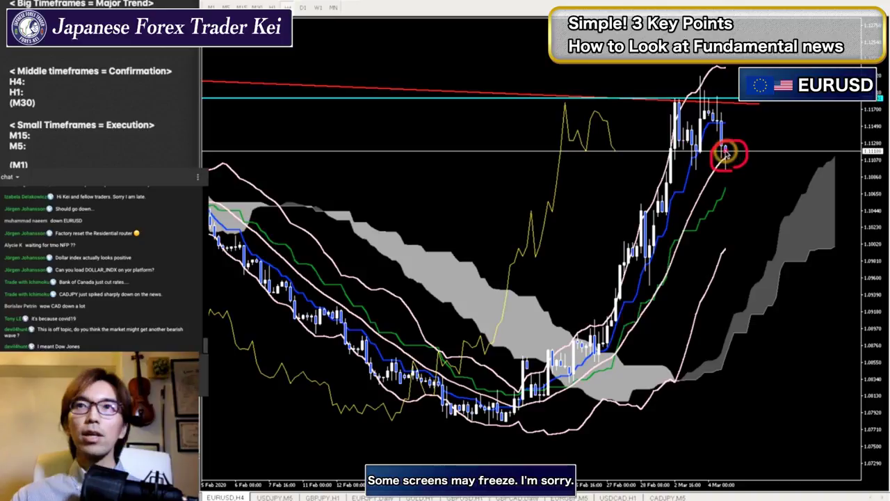
pyautogui.moveTo(725, 153)
pyautogui.mouseDown()
pyautogui.moveTo(742, 179)
pyautogui.moveTo(769, 160)
pyautogui.mouseUp()
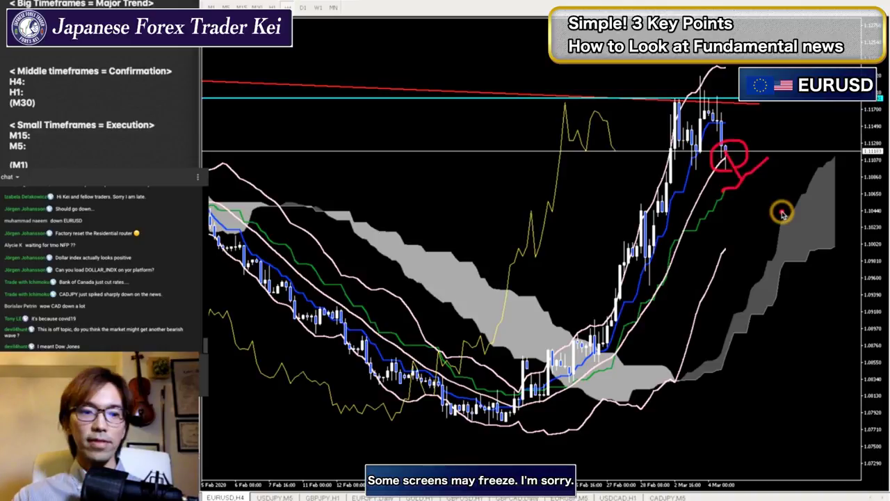
pyautogui.press('Escape')
# Record the H4 trend as Up in the notes, and show EURUSD on the H1 timeframe with a slightly compressed price scale.
pyautogui.click(122, 84)
pyautogui.write('Up')
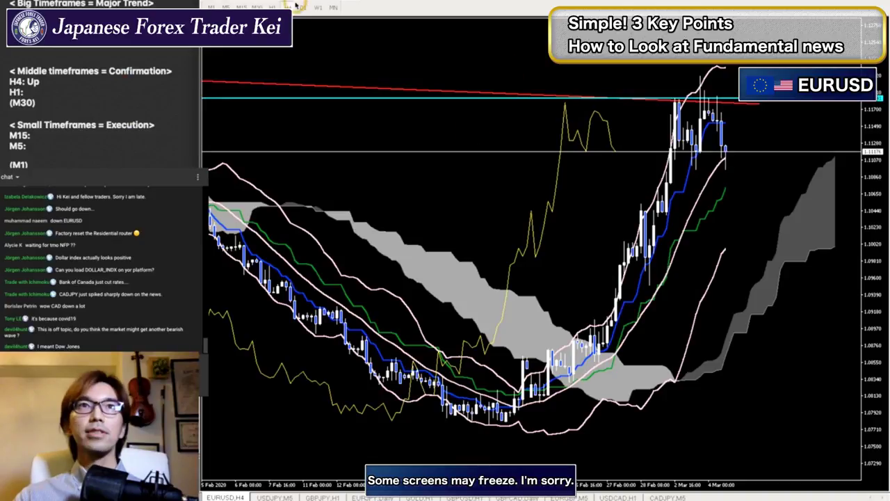
pyautogui.click(272, 6)
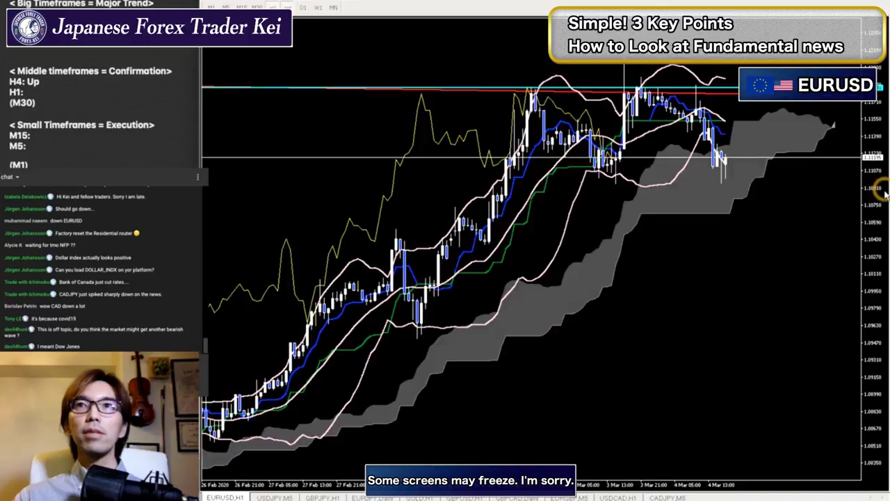
pyautogui.moveTo(884, 195); pyautogui.dragTo(571, 190)
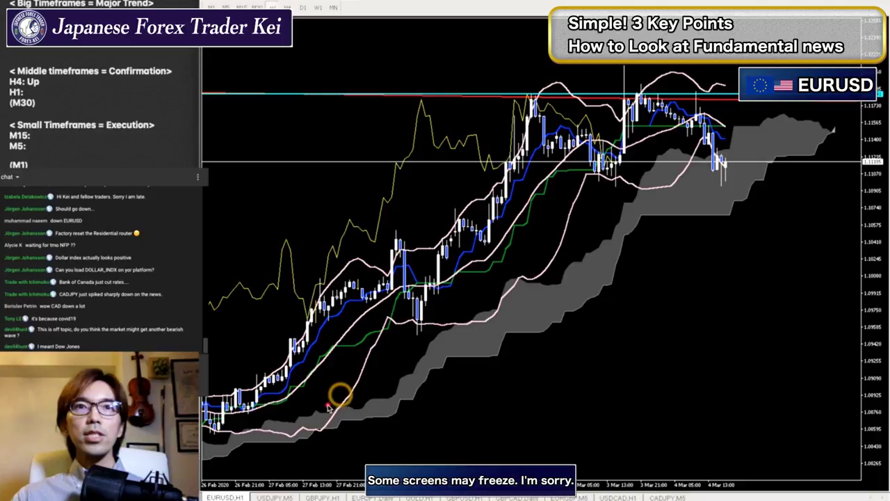
# Draw an upward arrow along the H1 cloud, circle the three highs near the cyan resistance, and trace the three-peak pattern above them.
pyautogui.moveTo(257, 458); pyautogui.dragTo(687, 202)
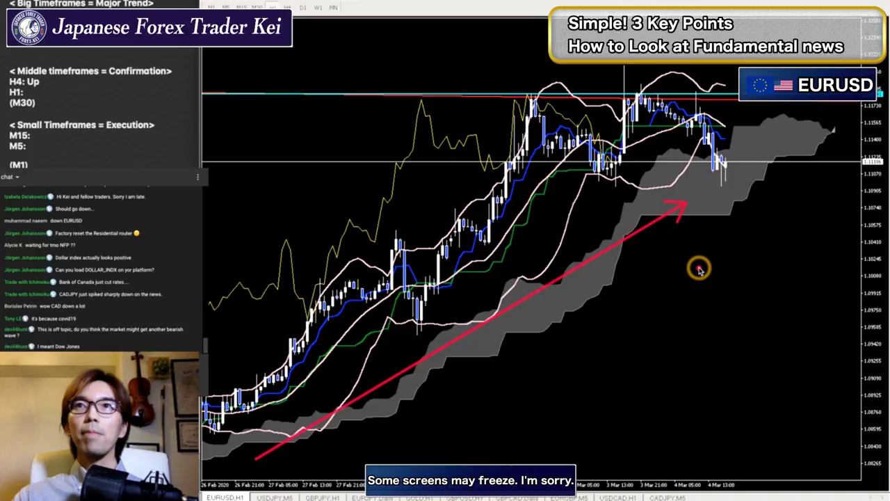
pyautogui.moveTo(530, 113); pyautogui.dragTo(536, 118)
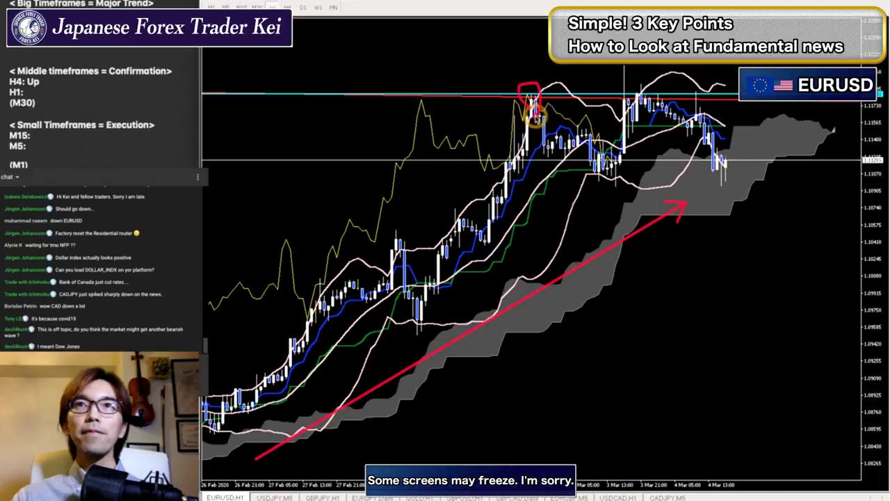
pyautogui.moveTo(625, 103)
pyautogui.mouseDown()
pyautogui.moveTo(607, 68)
pyautogui.moveTo(624, 104)
pyautogui.mouseUp()
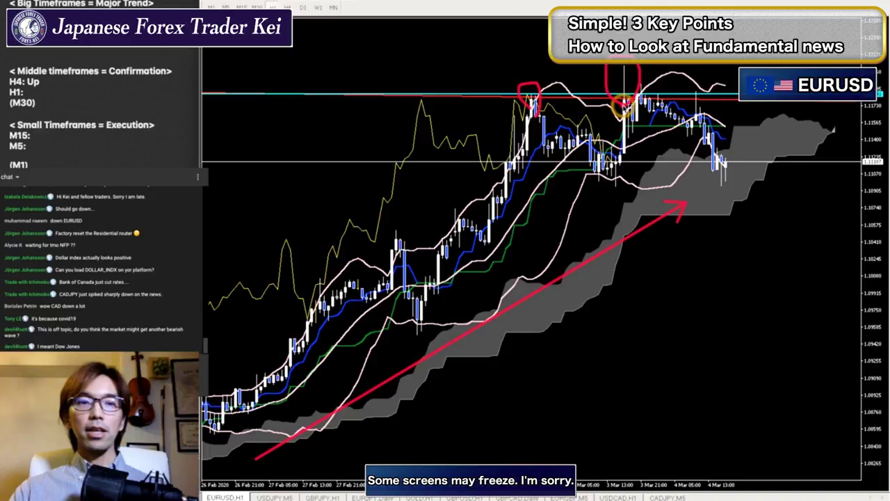
pyautogui.moveTo(695, 78); pyautogui.dragTo(700, 81)
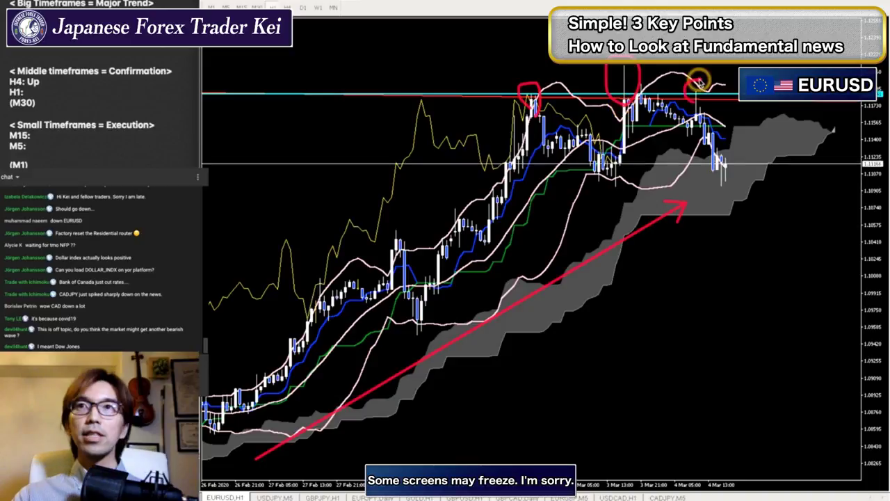
pyautogui.moveTo(464, 110)
pyautogui.mouseDown()
pyautogui.moveTo(556, 41)
pyautogui.moveTo(733, 94)
pyautogui.mouseUp()
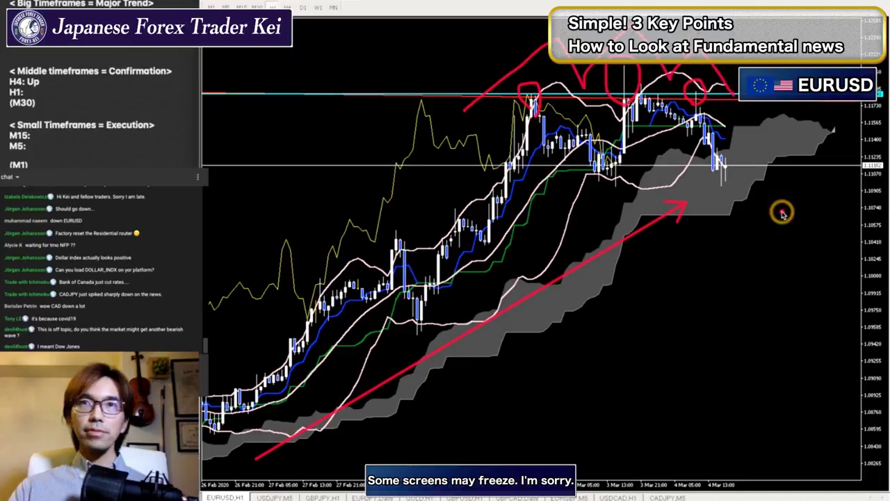
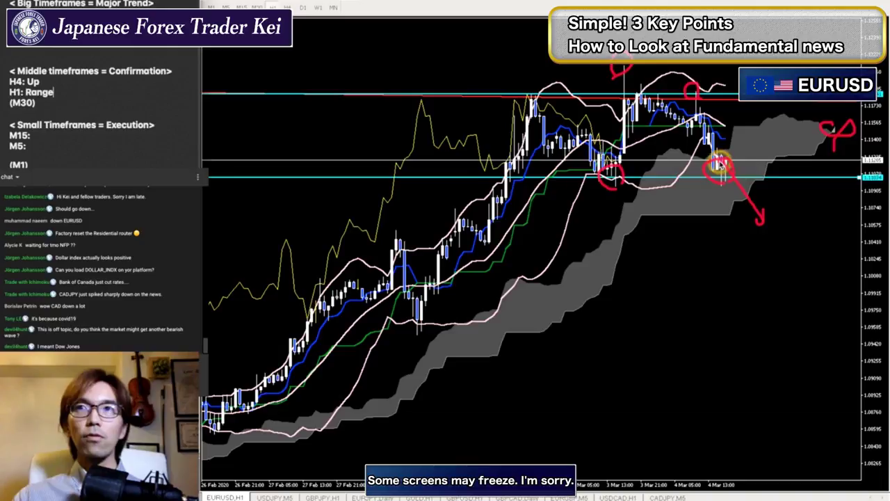
# Reinforce the downward arrow at the latest low, mark breakdown levels beneath the two recent lows, and clear the drawings.
pyautogui.moveTo(720, 165)
pyautogui.mouseDown()
pyautogui.moveTo(767, 215)
pyautogui.moveTo(753, 226)
pyautogui.moveTo(766, 197)
pyautogui.mouseUp()
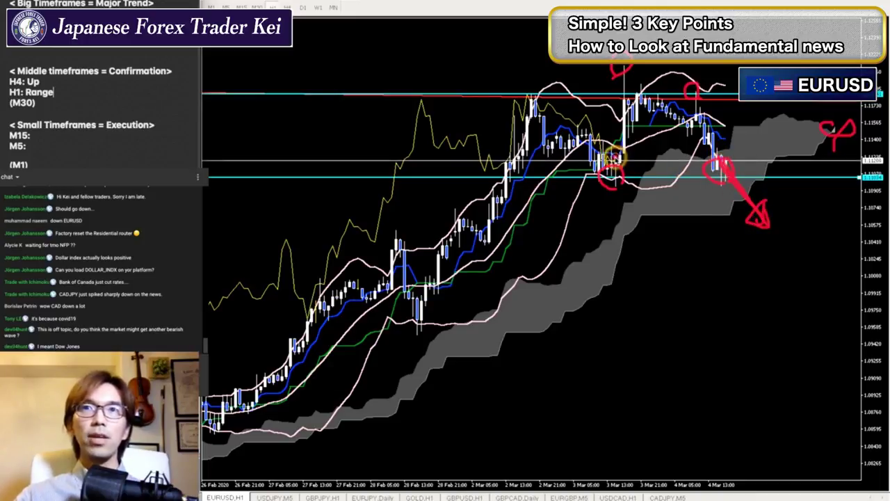
pyautogui.moveTo(615, 162)
pyautogui.mouseDown()
pyautogui.moveTo(647, 217)
pyautogui.moveTo(628, 210)
pyautogui.moveTo(646, 203)
pyautogui.mouseUp()
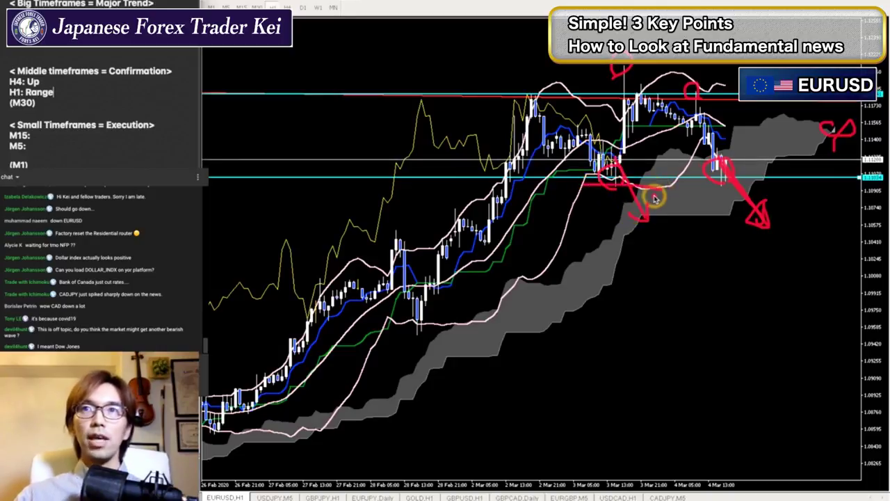
pyautogui.moveTo(727, 187); pyautogui.dragTo(788, 185)
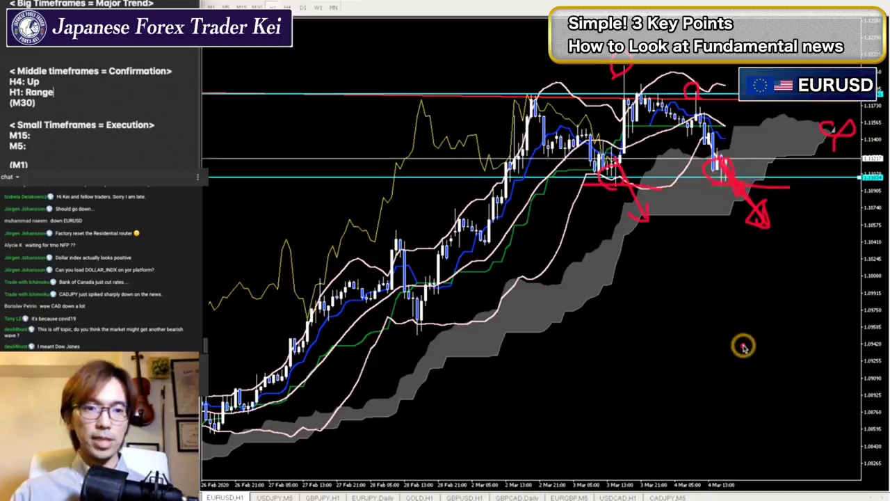
pyautogui.press('e')
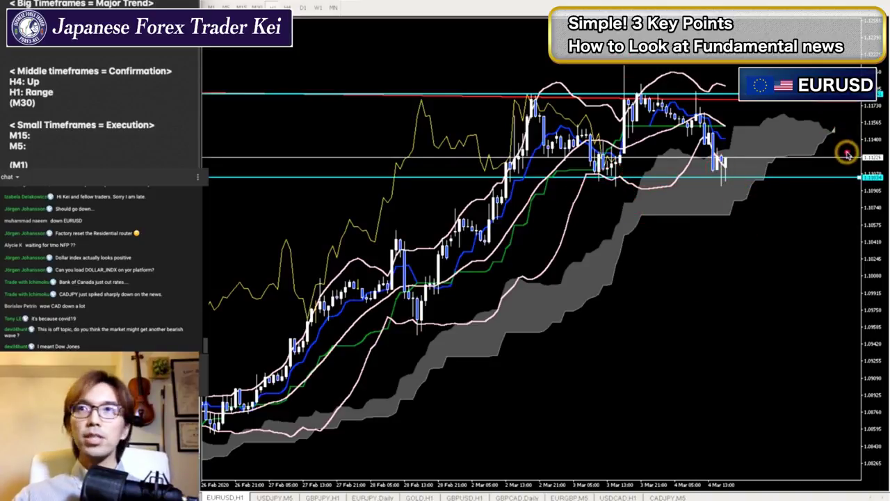
# Circle the twist at the end of the H1 future cloud and trace the flat green line beneath the recent highs.
pyautogui.moveTo(837, 144)
pyautogui.mouseDown()
pyautogui.moveTo(822, 124)
pyautogui.moveTo(833, 153)
pyautogui.mouseUp()
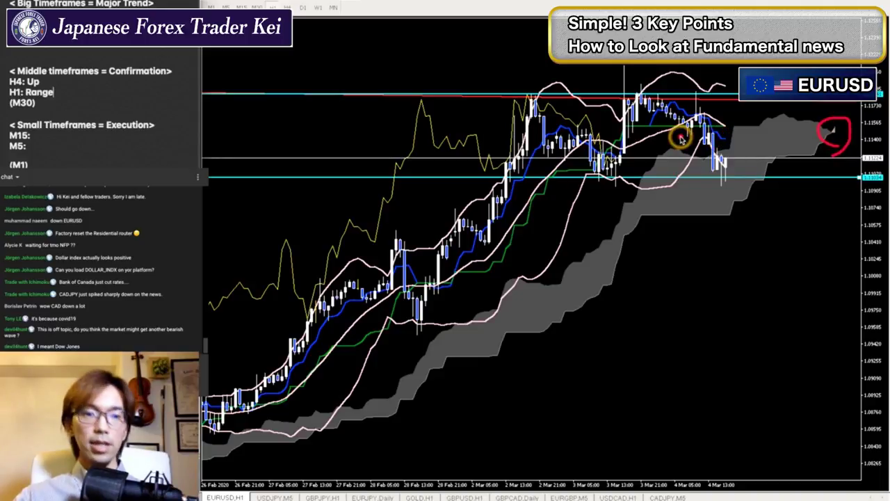
pyautogui.moveTo(626, 126); pyautogui.dragTo(723, 127)
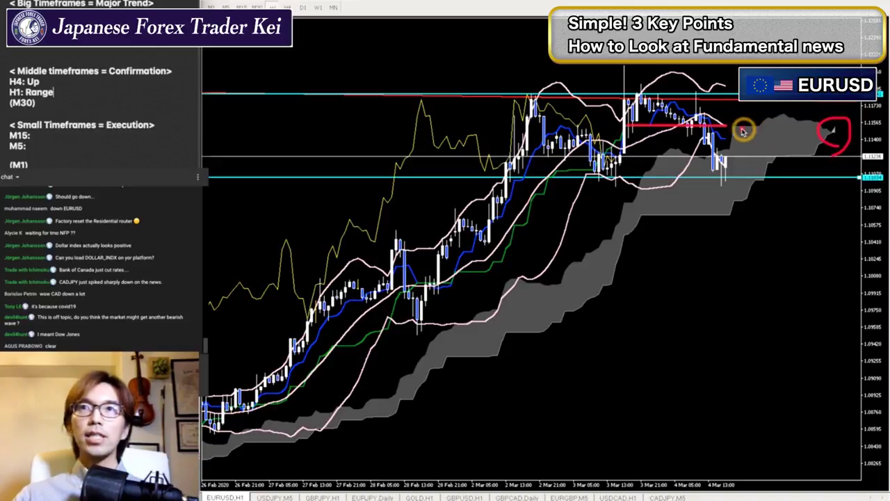
# Extend the flat line into a downward-curving arrow, and replace the drawings with a long upward arrow along the H1 cloud.
pyautogui.moveTo(721, 126)
pyautogui.mouseDown()
pyautogui.moveTo(754, 142)
pyautogui.moveTo(744, 141)
pyautogui.mouseUp()
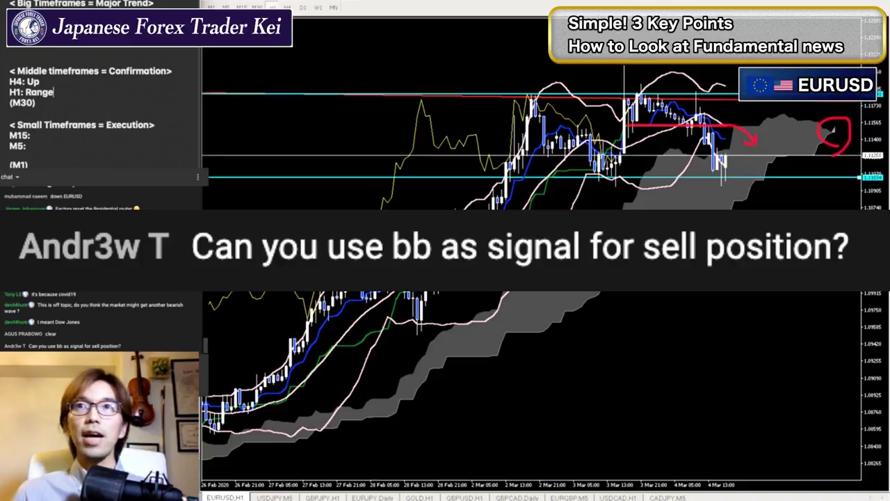
pyautogui.press('e')
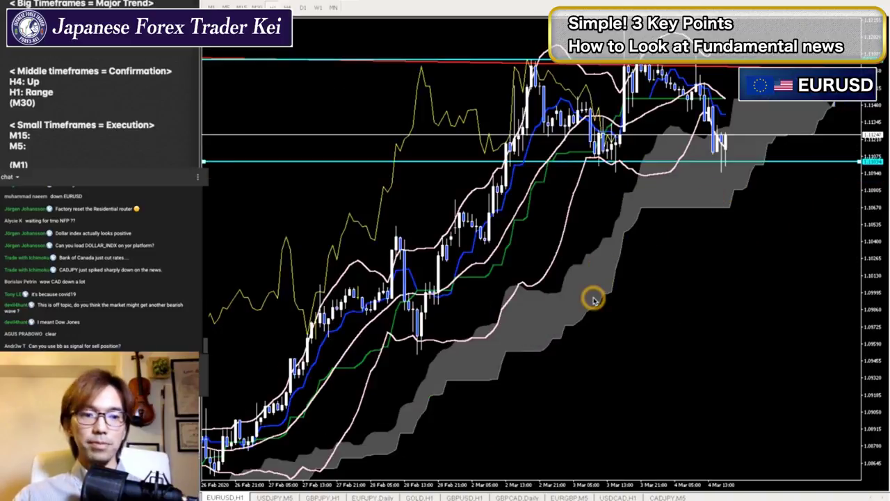
pyautogui.moveTo(374, 474)
pyautogui.mouseDown()
pyautogui.moveTo(781, 145)
pyautogui.moveTo(783, 123)
pyautogui.mouseUp()
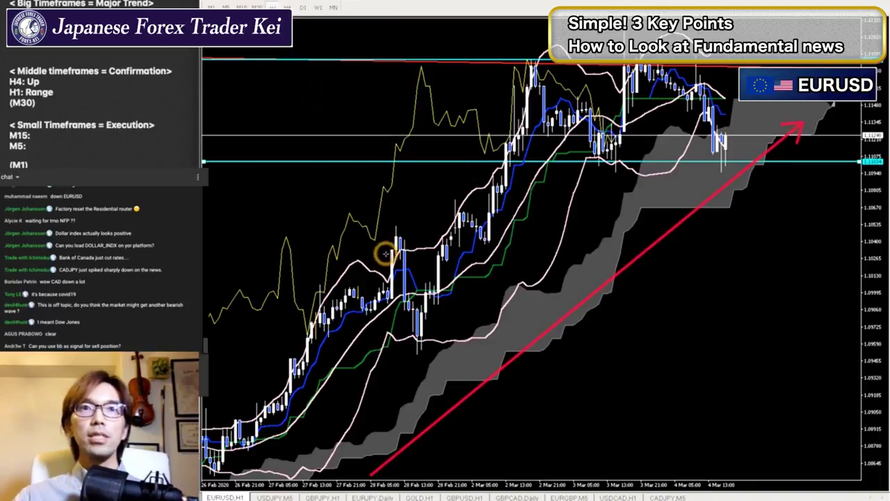
# Place vertical lines at the 28 February rise, the 3 March surge and the 4 March drop on the H1 chart.
pyautogui.click(392, 221)
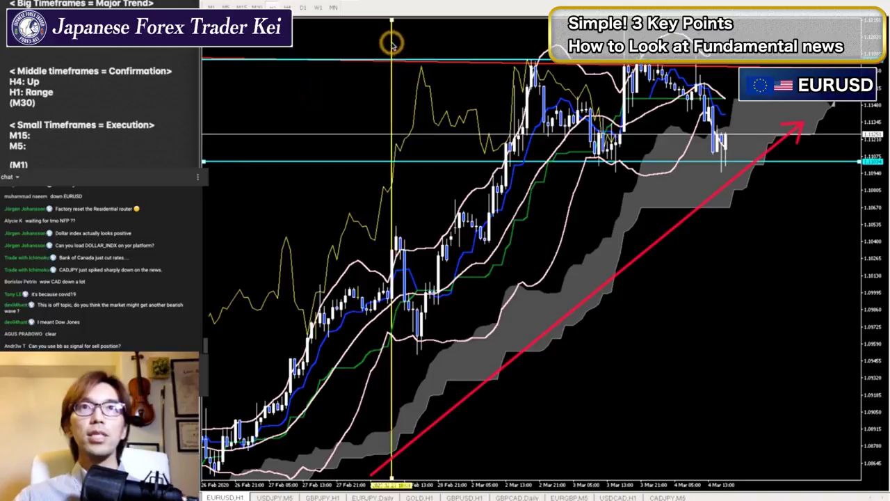
pyautogui.moveTo(393, 40); pyautogui.dragTo(387, 44)
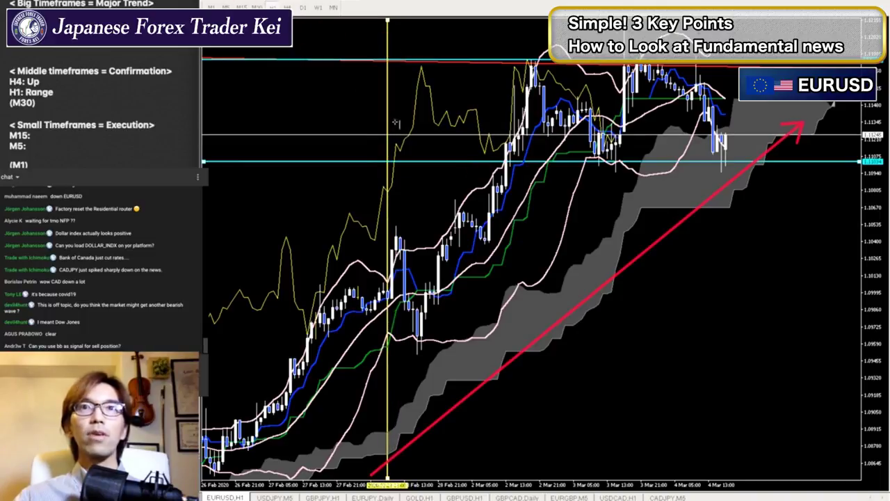
pyautogui.click(615, 163)
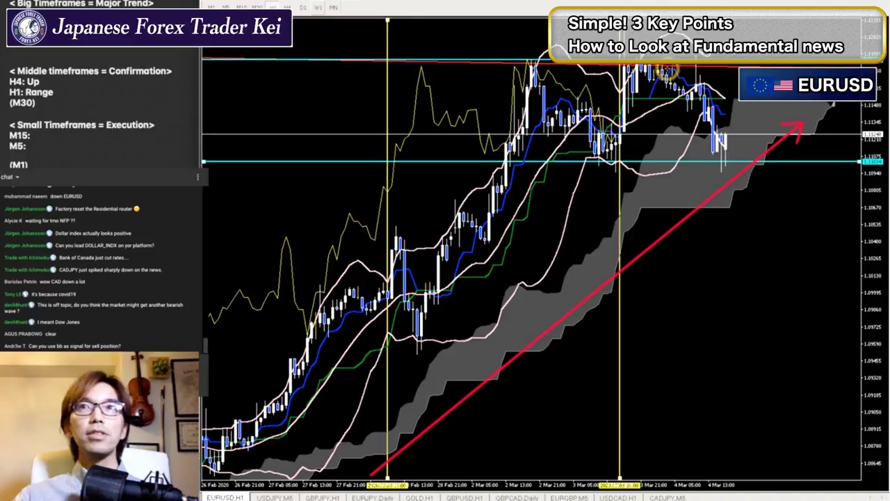
pyautogui.click(709, 73)
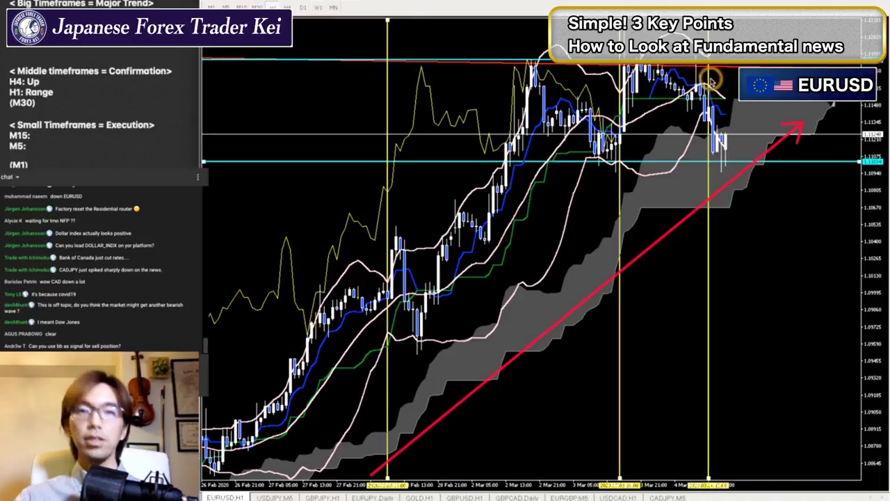
# Mark the 4 March vertical line with a cross and the two earlier vertical lines with circles.
pyautogui.moveTo(689, 362); pyautogui.dragTo(734, 400)
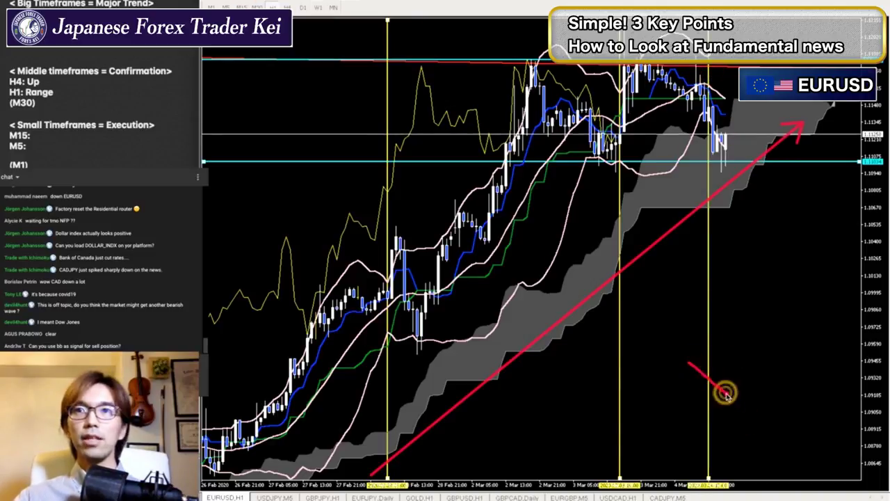
pyautogui.moveTo(727, 363); pyautogui.dragTo(689, 393)
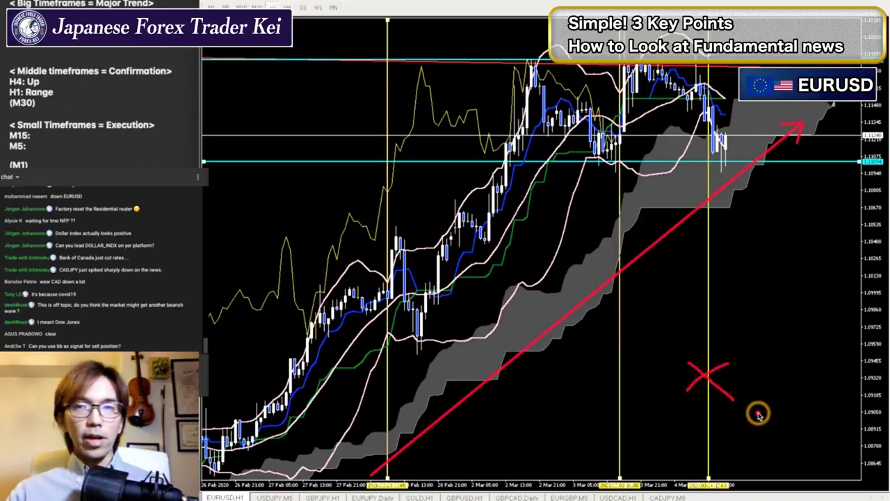
pyautogui.moveTo(622, 390)
pyautogui.mouseDown()
pyautogui.moveTo(622, 401)
pyautogui.moveTo(614, 390)
pyautogui.moveTo(628, 402)
pyautogui.mouseUp()
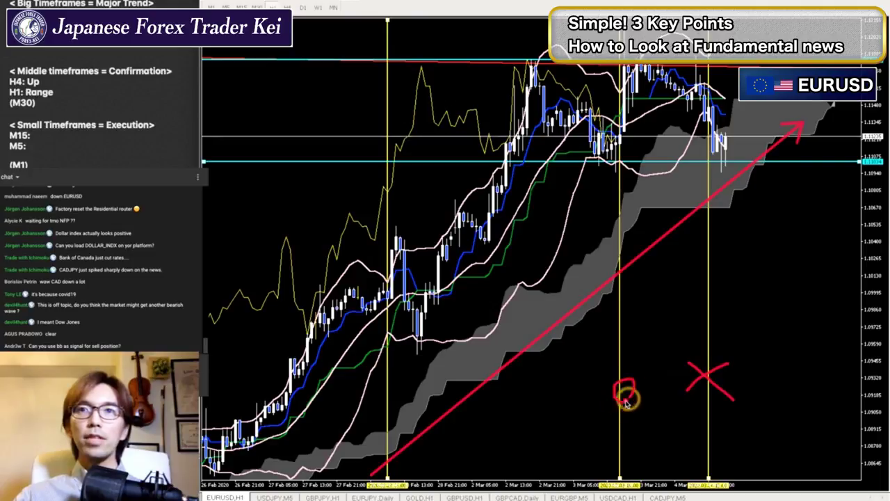
pyautogui.moveTo(398, 384)
pyautogui.mouseDown()
pyautogui.moveTo(384, 390)
pyautogui.moveTo(395, 398)
pyautogui.mouseUp()
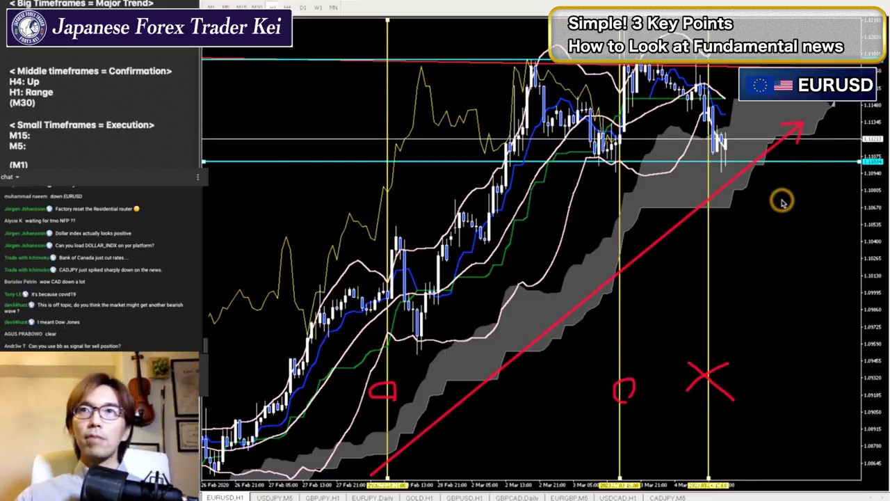
# Clear the freehand drawings and delete the three vertical lines from the EURUSD H1 chart.
pyautogui.press('Escape')
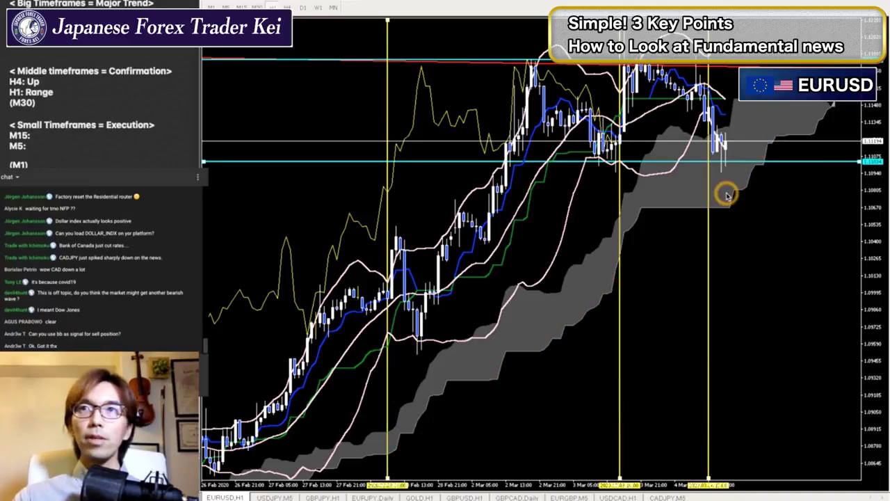
pyautogui.press('BackSpace')
pyautogui.press('BackSpace')
pyautogui.press('BackSpace')
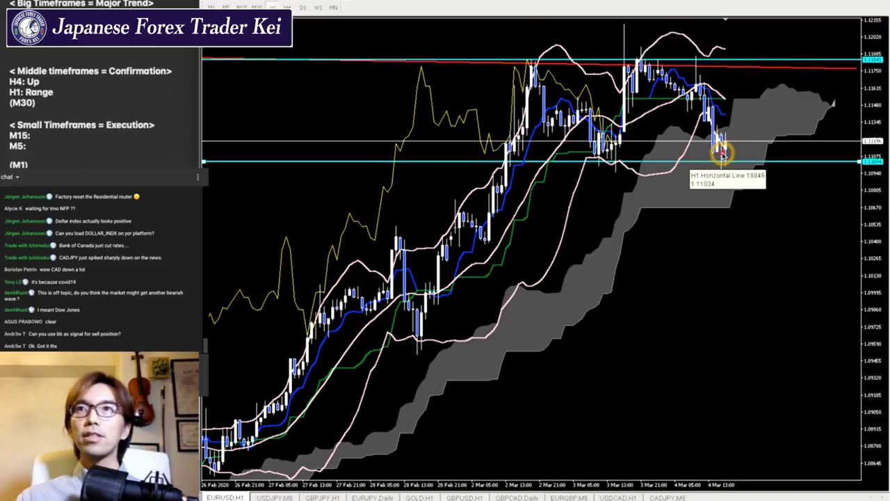
# Sketch a rebound and reversal from the latest low into the cloud, circle the two descending highs, and label the reversal S.
pyautogui.moveTo(724, 147)
pyautogui.mouseDown()
pyautogui.moveTo(745, 106)
pyautogui.moveTo(761, 100)
pyautogui.moveTo(763, 114)
pyautogui.mouseUp()
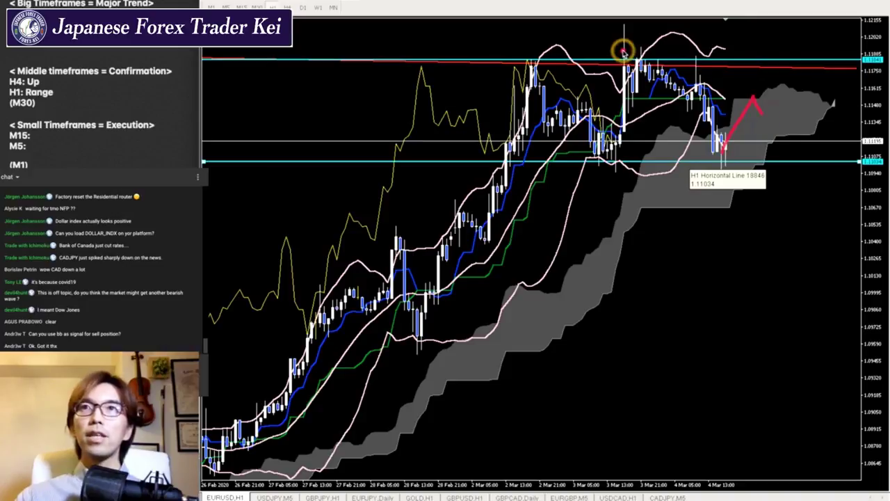
pyautogui.moveTo(615, 45)
pyautogui.mouseDown()
pyautogui.moveTo(649, 31)
pyautogui.moveTo(617, 50)
pyautogui.mouseUp()
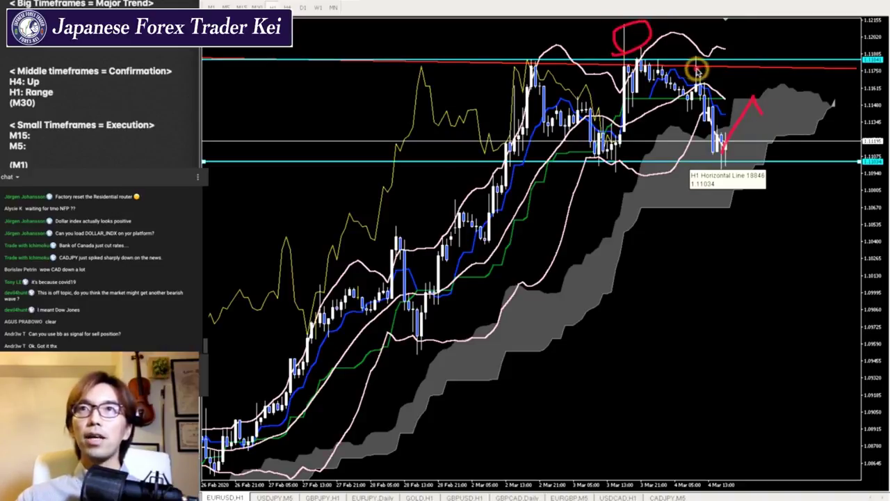
pyautogui.moveTo(694, 57); pyautogui.dragTo(696, 54)
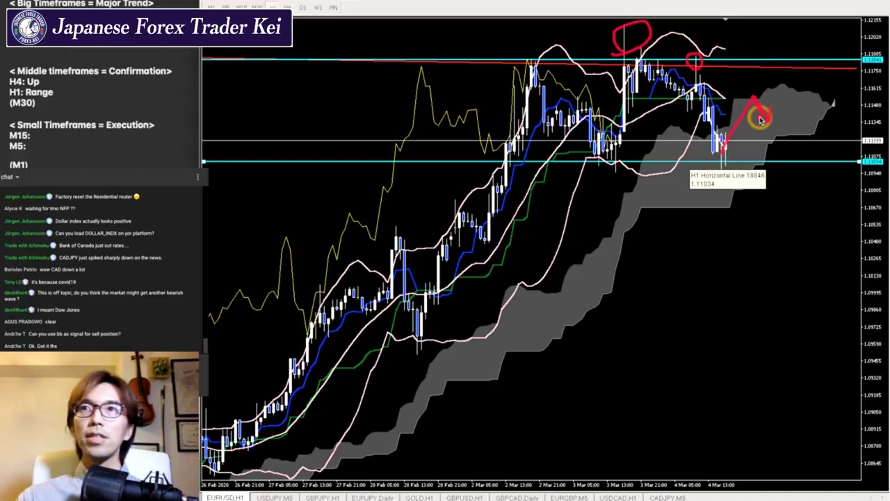
pyautogui.moveTo(766, 113)
pyautogui.mouseDown()
pyautogui.moveTo(745, 112)
pyautogui.moveTo(801, 104)
pyautogui.moveTo(800, 119)
pyautogui.mouseUp()
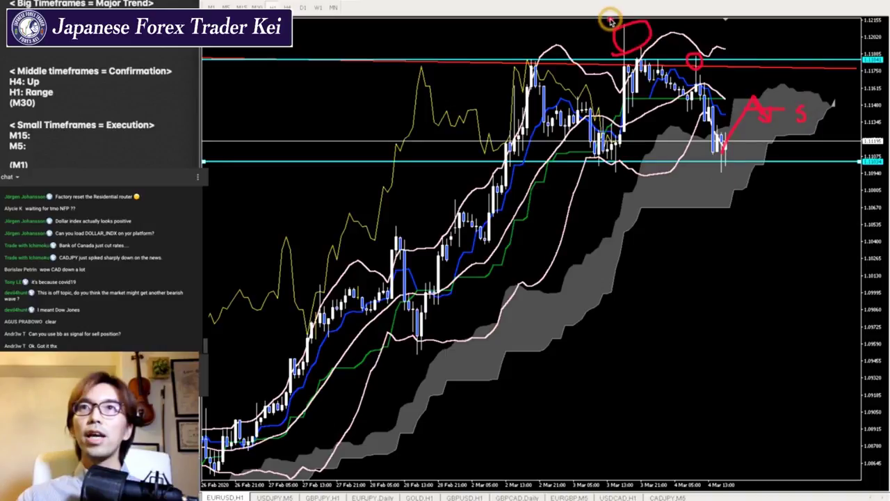
# Draw a descending trendline through the circled highs, and mark a short level above the projected reversal with upward and downward arrows.
pyautogui.moveTo(616, 20); pyautogui.dragTo(834, 139)
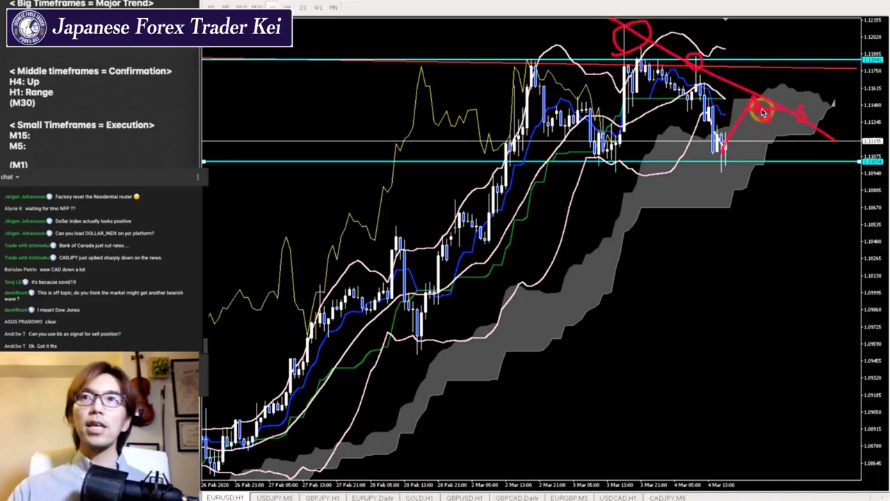
pyautogui.moveTo(763, 112)
pyautogui.mouseDown()
pyautogui.moveTo(739, 83)
pyautogui.moveTo(772, 83)
pyautogui.mouseUp()
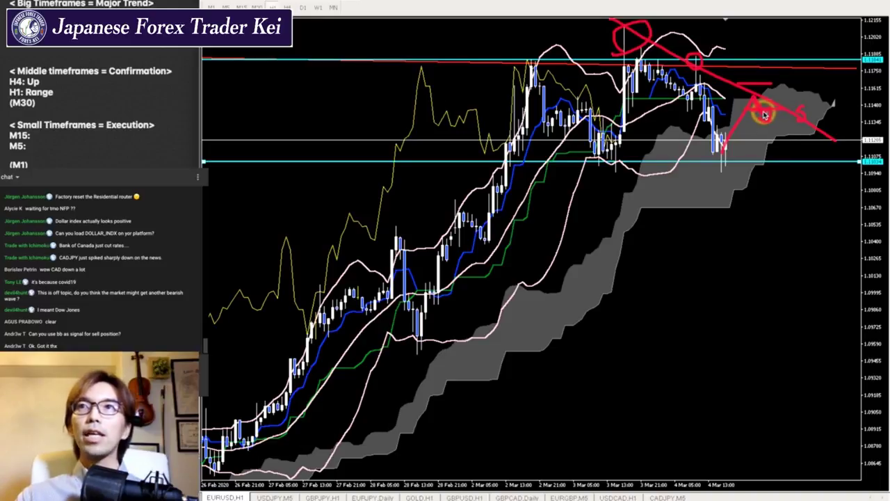
pyautogui.moveTo(770, 121)
pyautogui.mouseDown()
pyautogui.moveTo(843, 195)
pyautogui.moveTo(827, 204)
pyautogui.mouseUp()
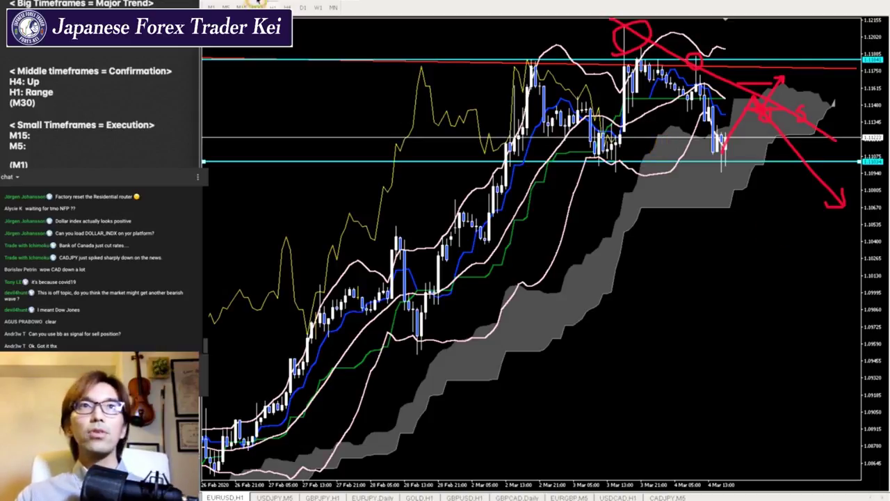
# Add a horizontal line at about 1.1154 and circle the early 3 March high and the projected rebound peak along it.
pyautogui.click(579, 97)
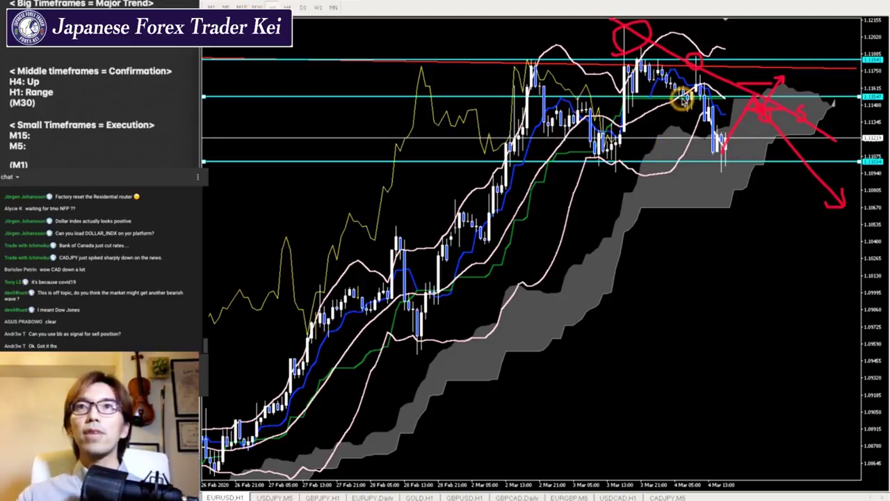
pyautogui.moveTo(588, 110)
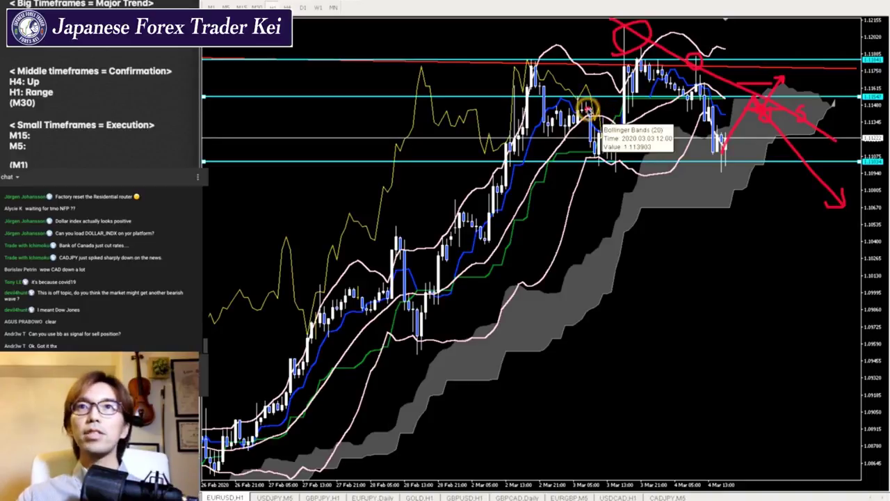
pyautogui.moveTo(588, 110)
pyautogui.mouseDown()
pyautogui.moveTo(570, 90)
pyautogui.moveTo(591, 99)
pyautogui.moveTo(588, 112)
pyautogui.mouseUp()
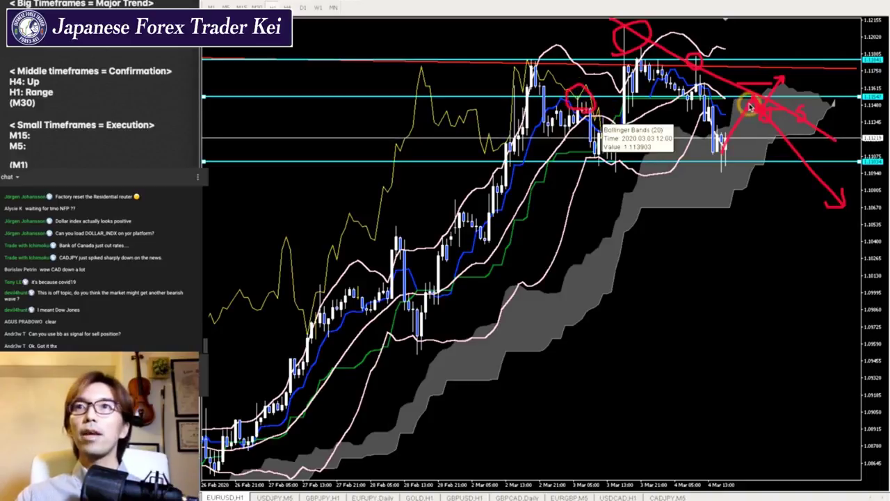
pyautogui.moveTo(750, 104)
pyautogui.mouseDown()
pyautogui.moveTo(754, 111)
pyautogui.moveTo(739, 86)
pyautogui.moveTo(769, 87)
pyautogui.moveTo(750, 106)
pyautogui.mouseUp()
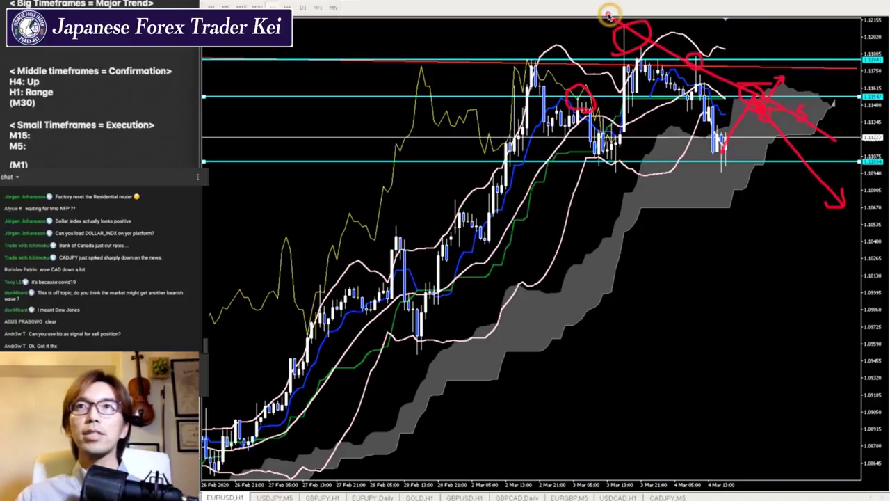